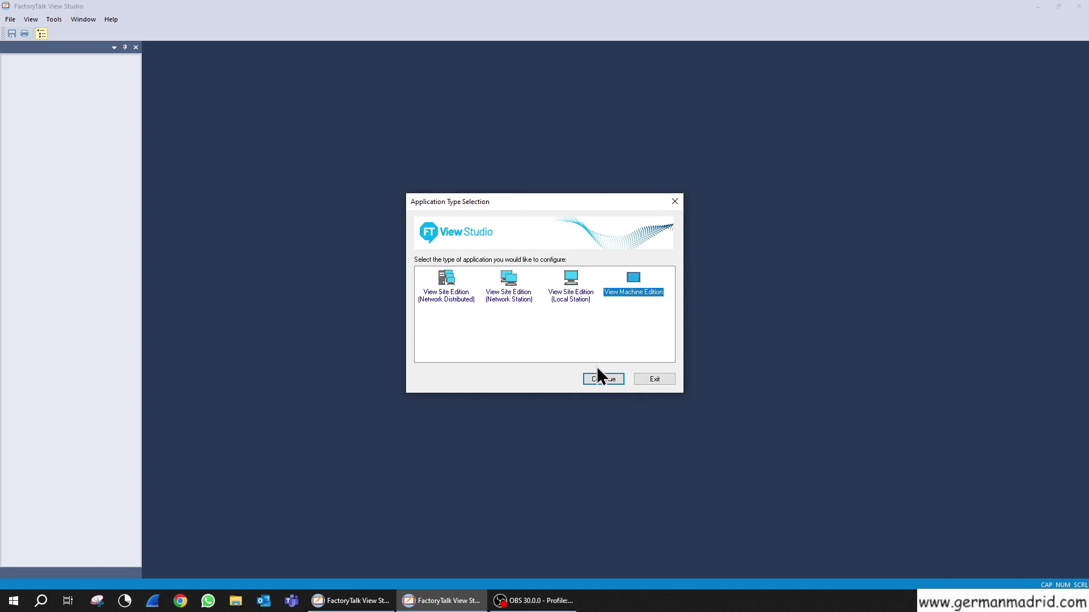
- Choose View Machine Edition as the application type and open the existing application Aplicacion
left_click(609, 378)
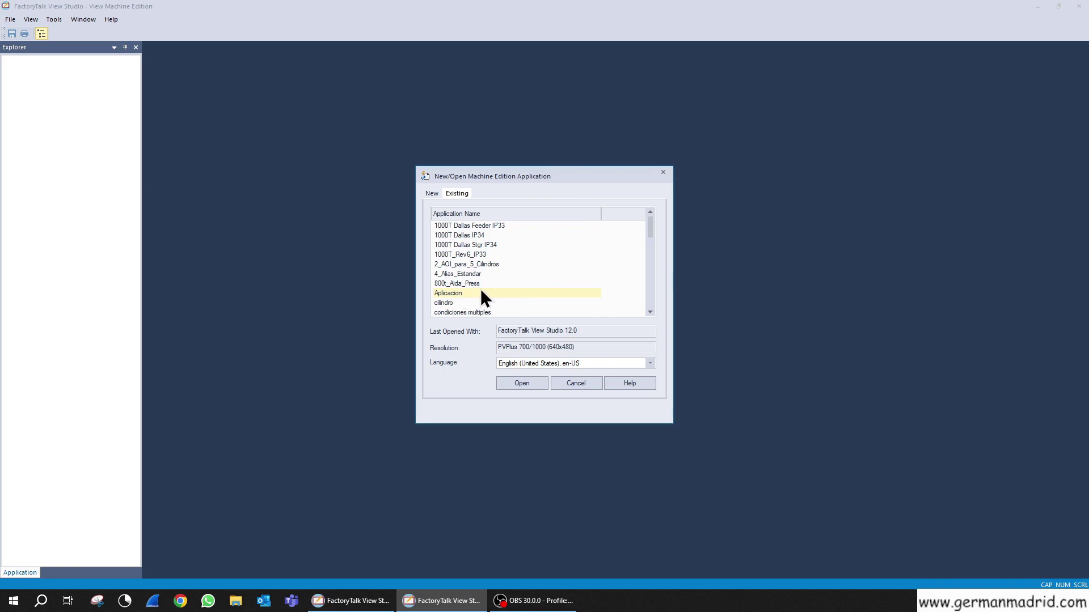
left_click(529, 385)
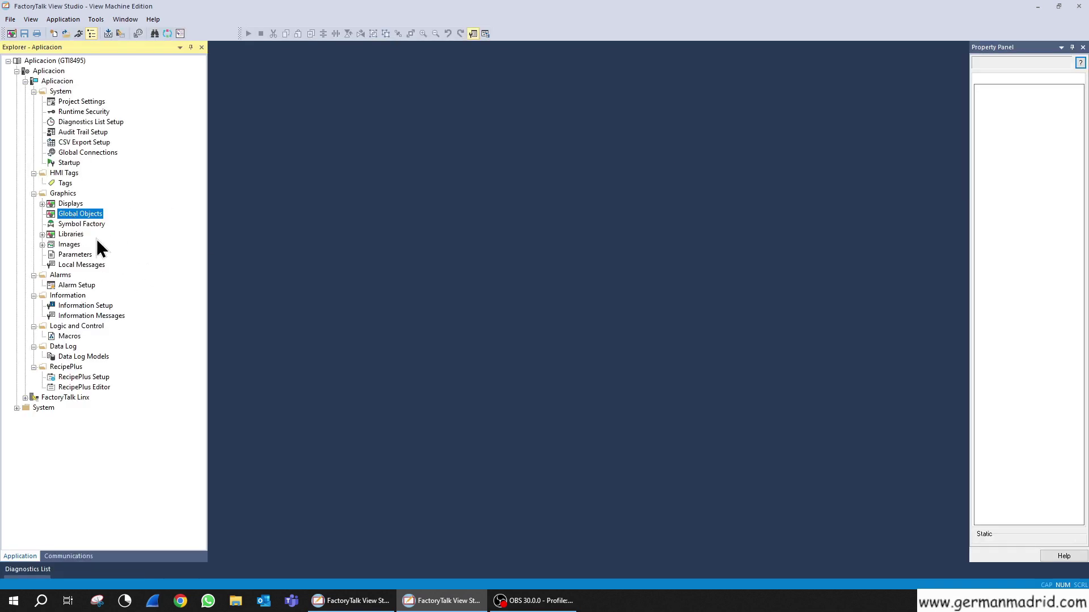
left_click(79, 132)
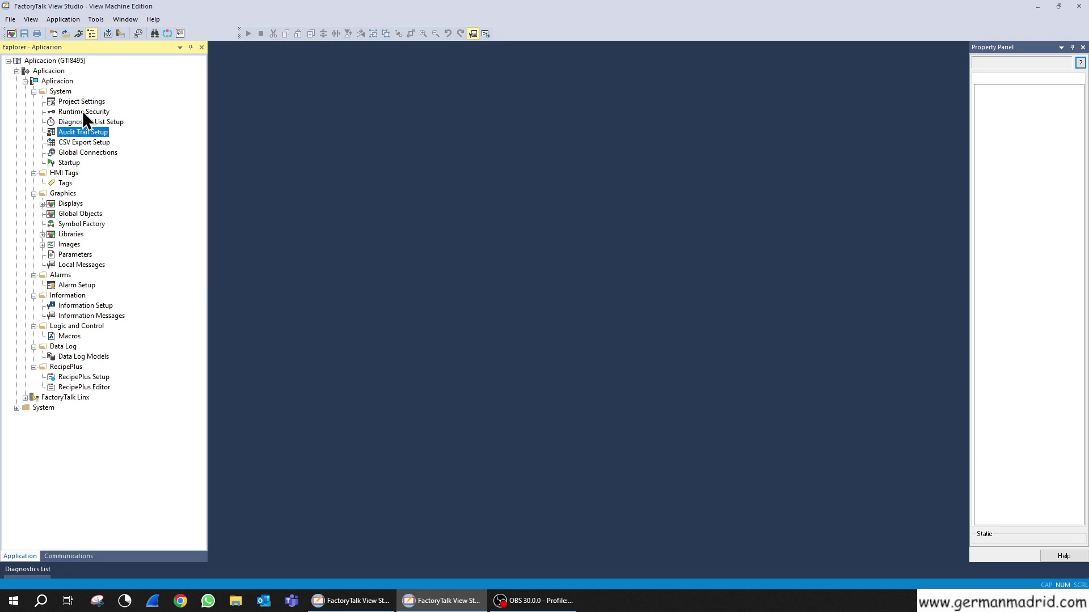
- Start creating a runtime application from the project and choose the Desktop as the save location
left_click(74, 20)
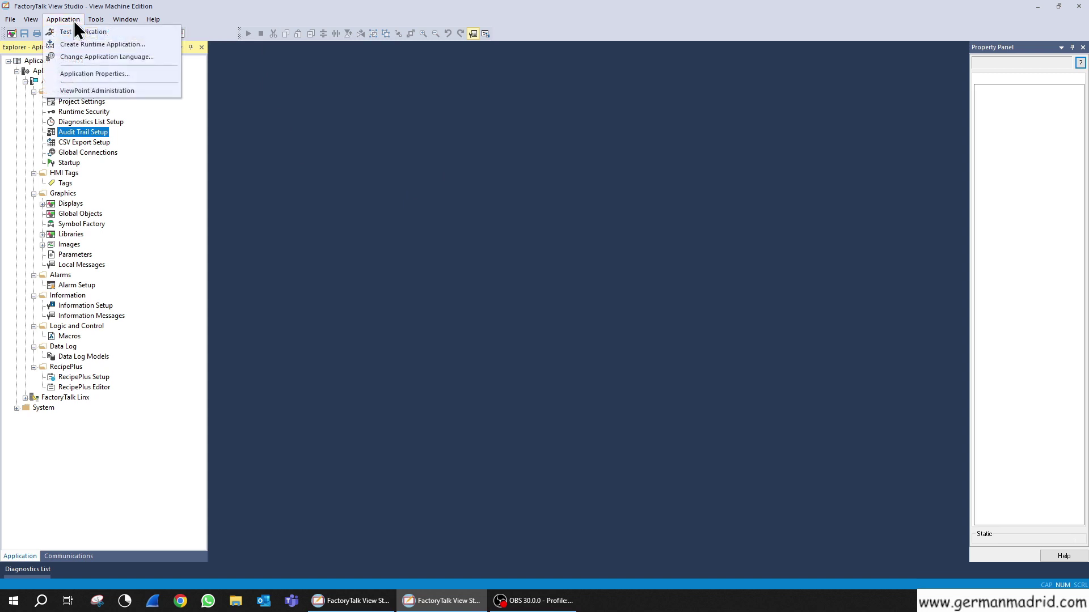
left_click(96, 47)
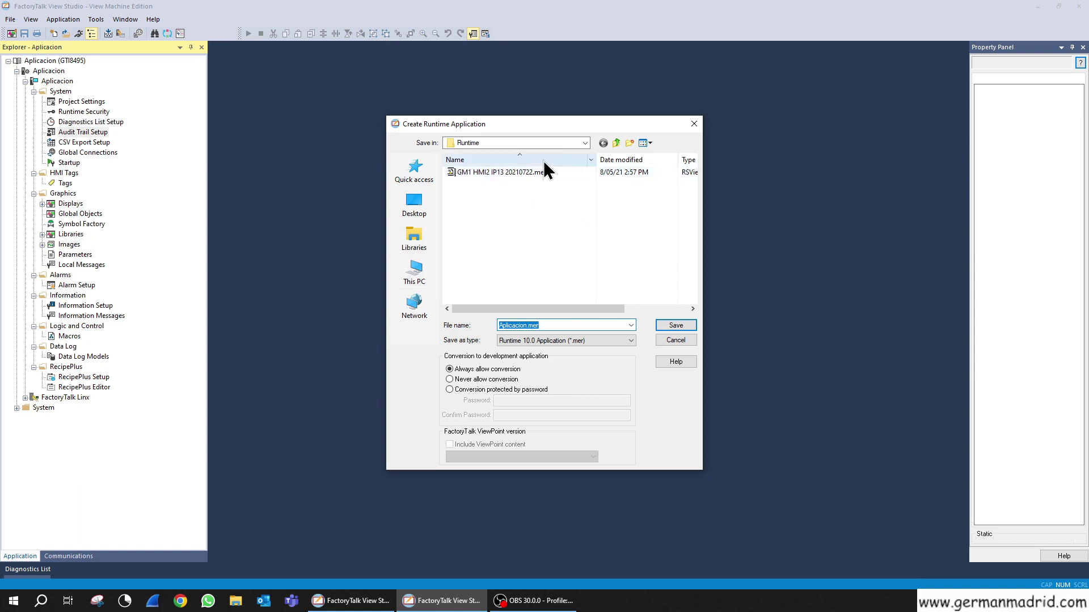
left_click(586, 143)
left_click(587, 142)
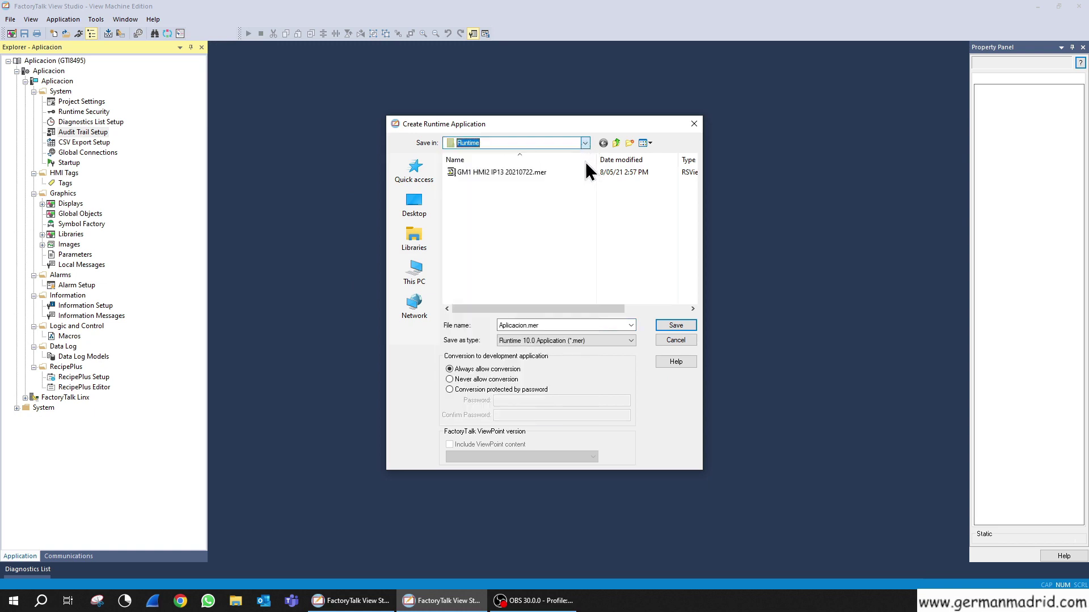
left_click(585, 143)
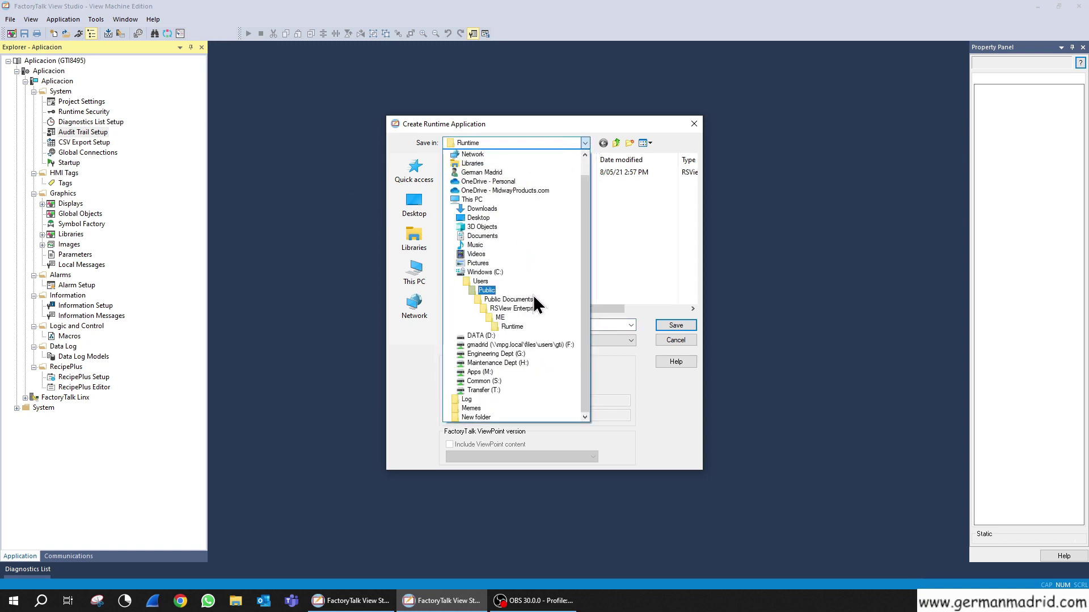
left_click(527, 327)
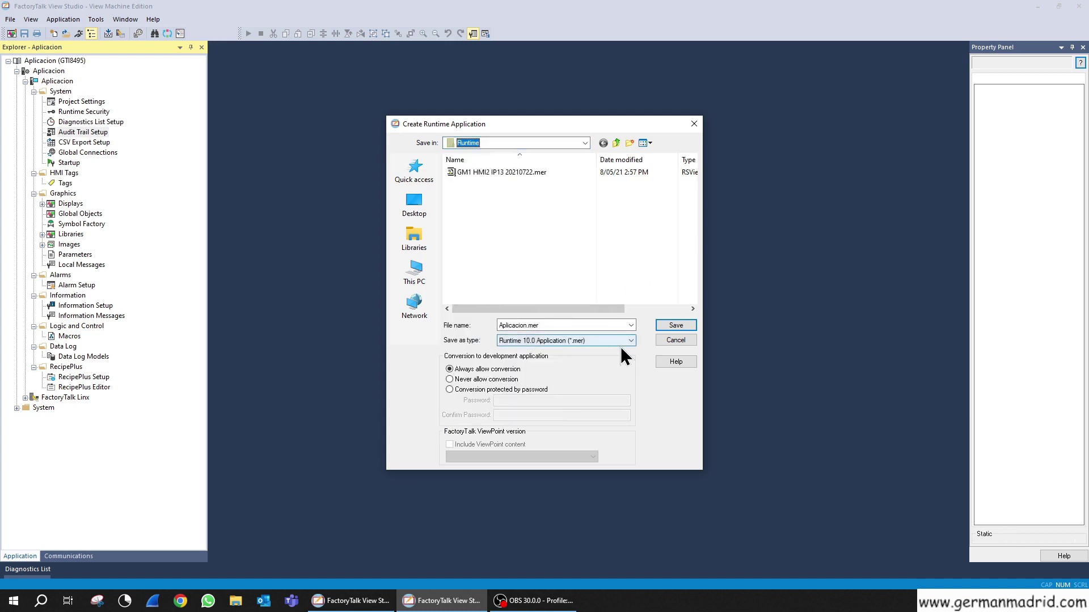
left_click(630, 325)
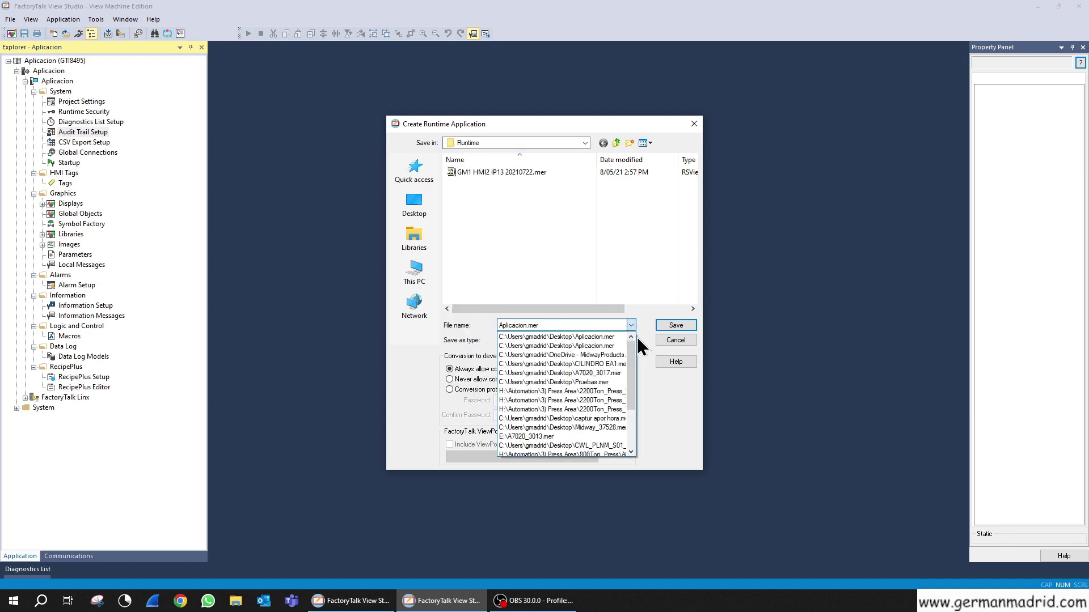
left_click(631, 326)
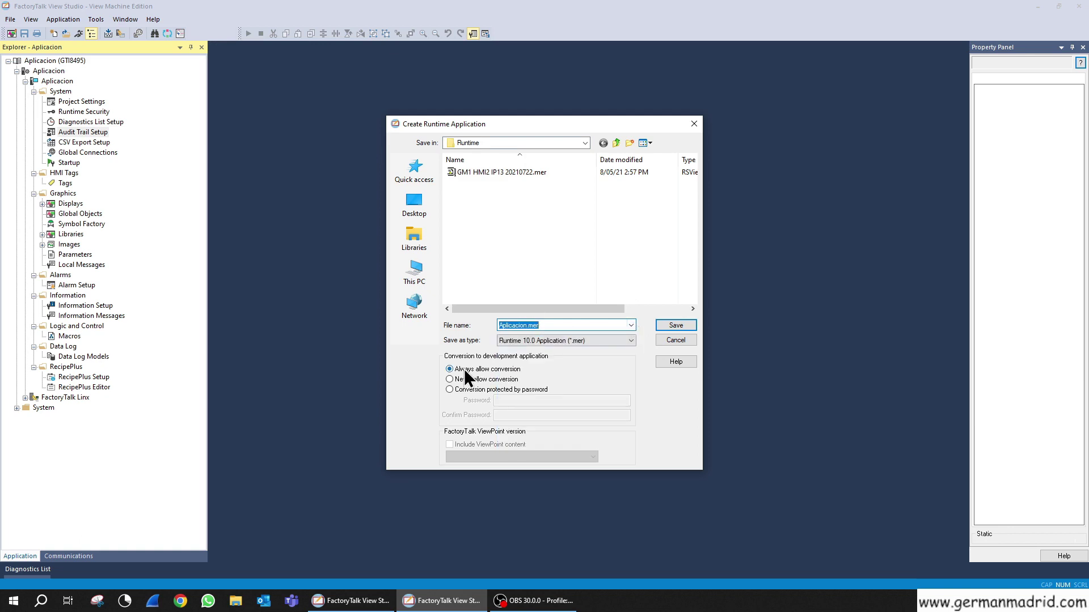
left_click(583, 144)
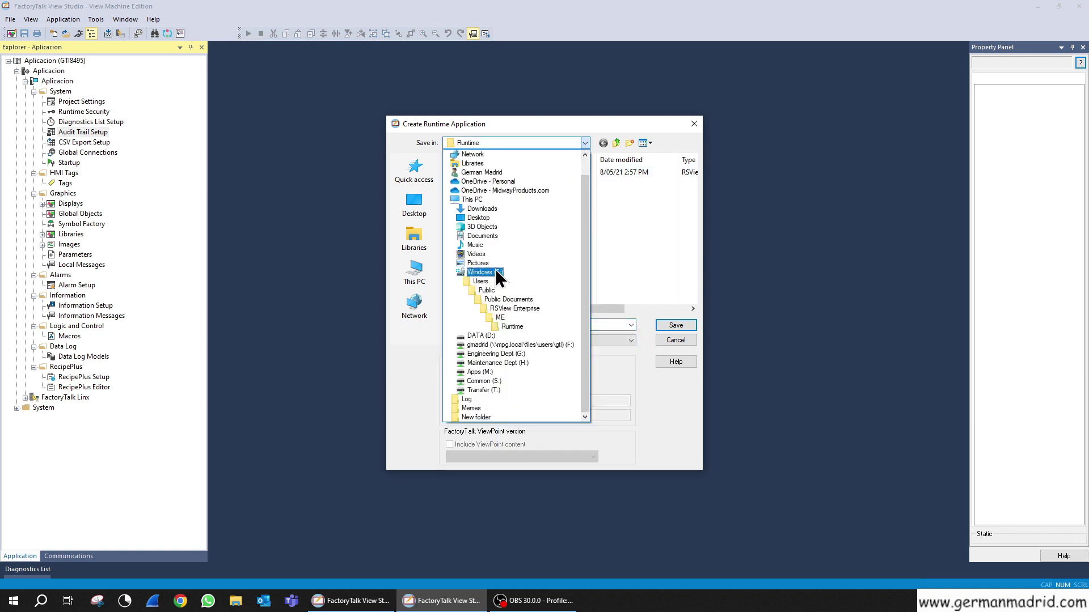
left_click(493, 217)
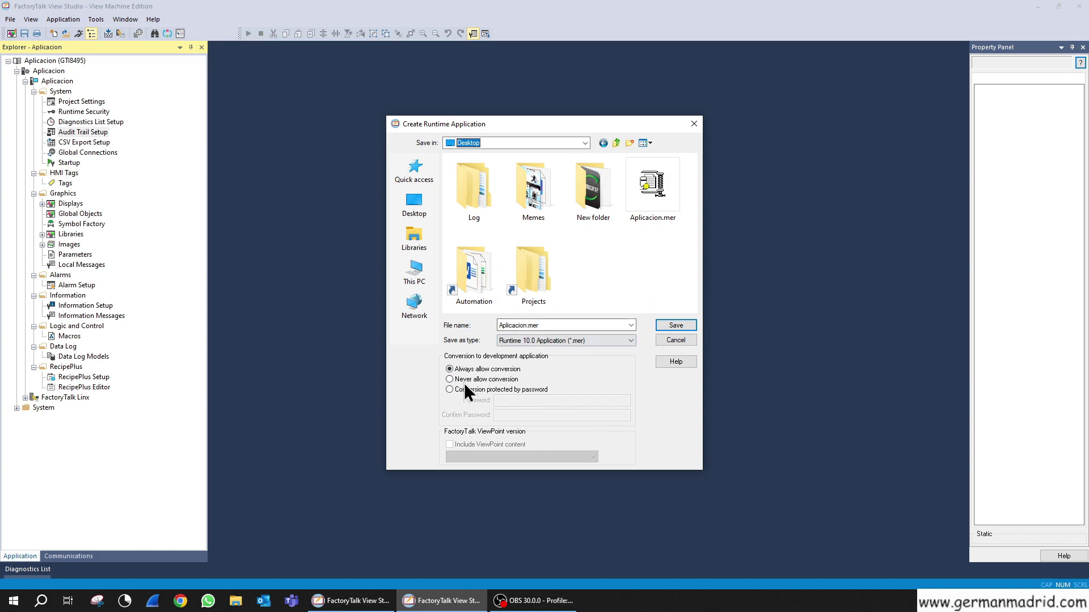
- Try the never-allow and password-protected conversion options, then return to Always allow conversion
left_click(452, 379)
left_click(471, 390)
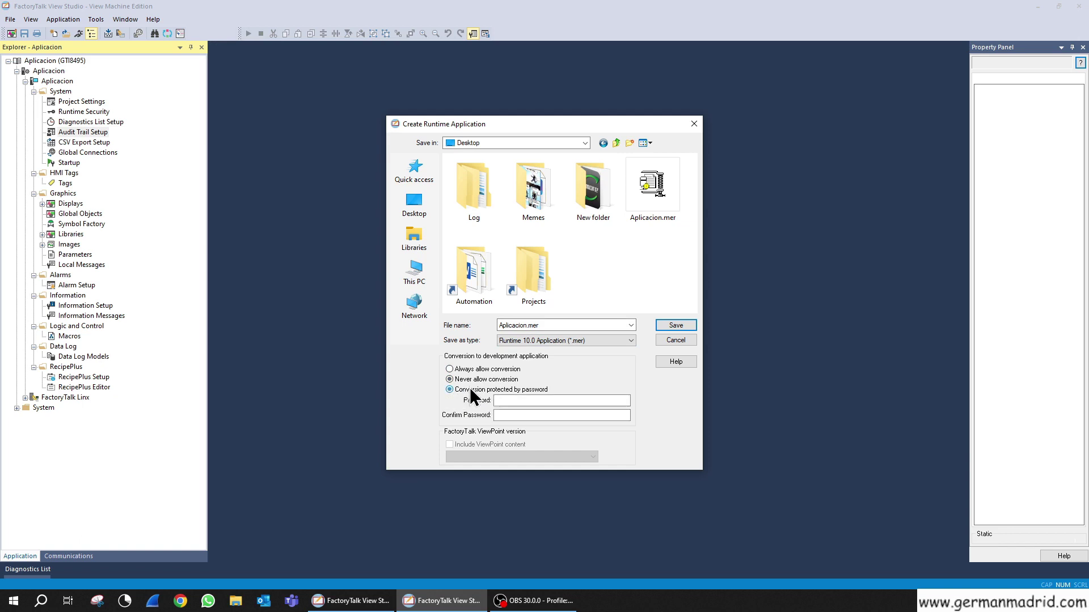
left_click(451, 369)
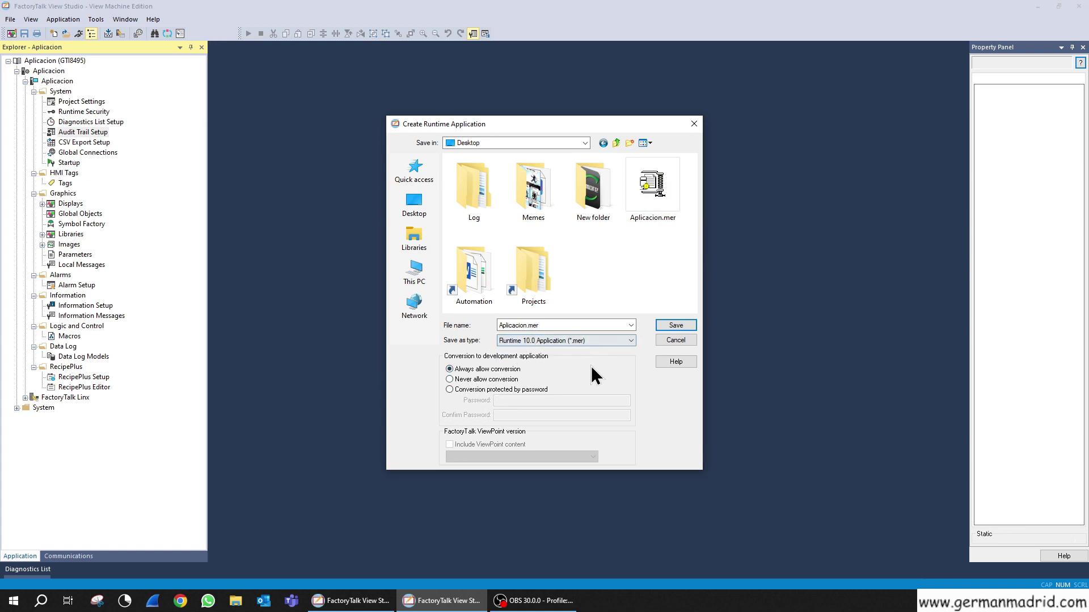
- Try to save the runtime file as Aplicacion_V10.0.mer with the Runtime 10.0 Application type
double_click(526, 325)
left_click(525, 325)
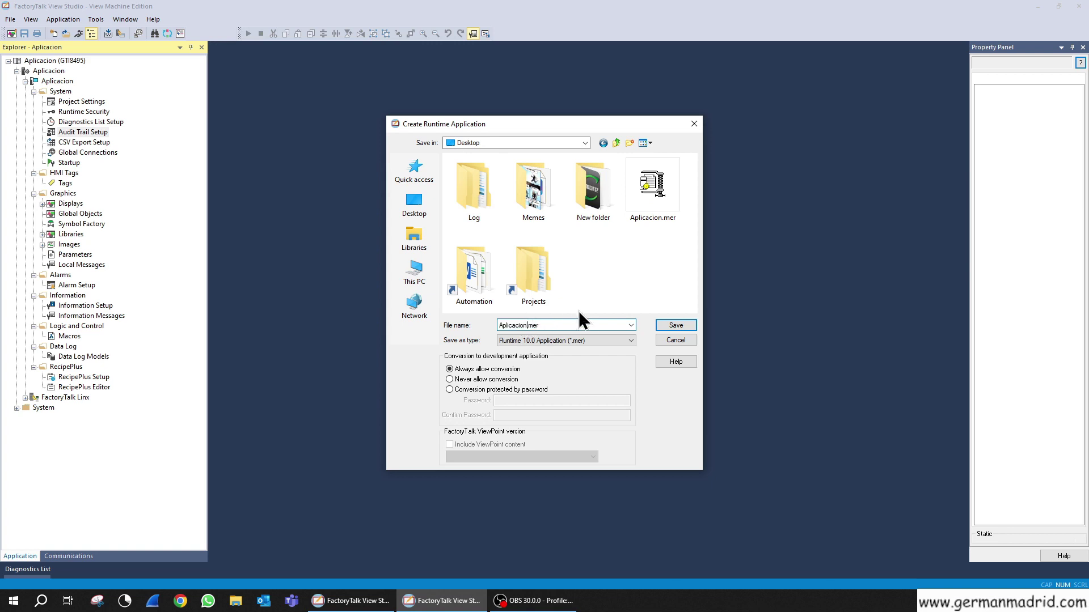
key("BackSpace")
type("_V10.0")
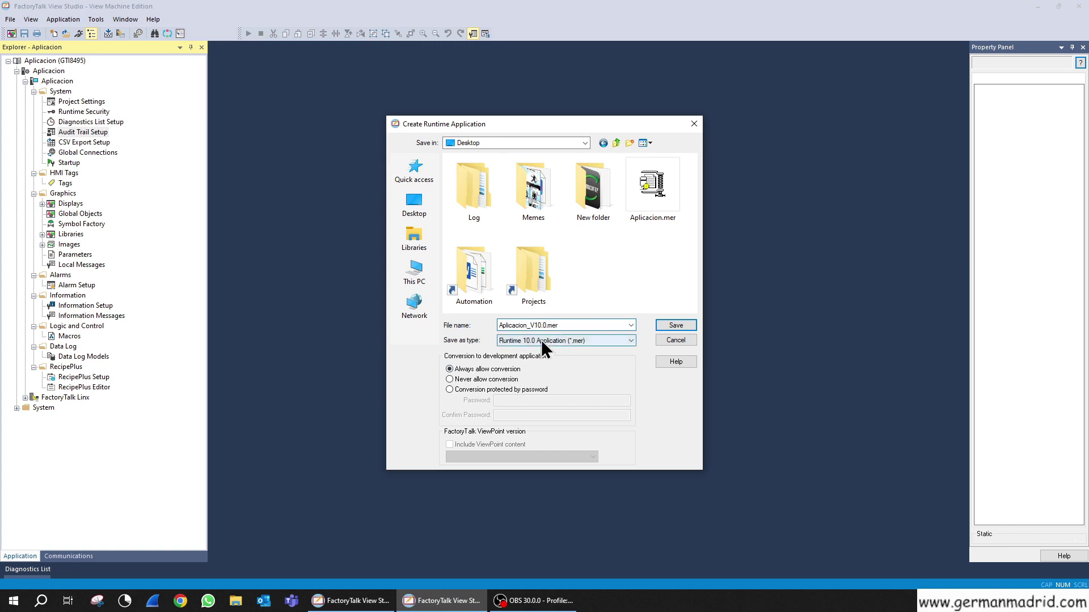
left_click(561, 340)
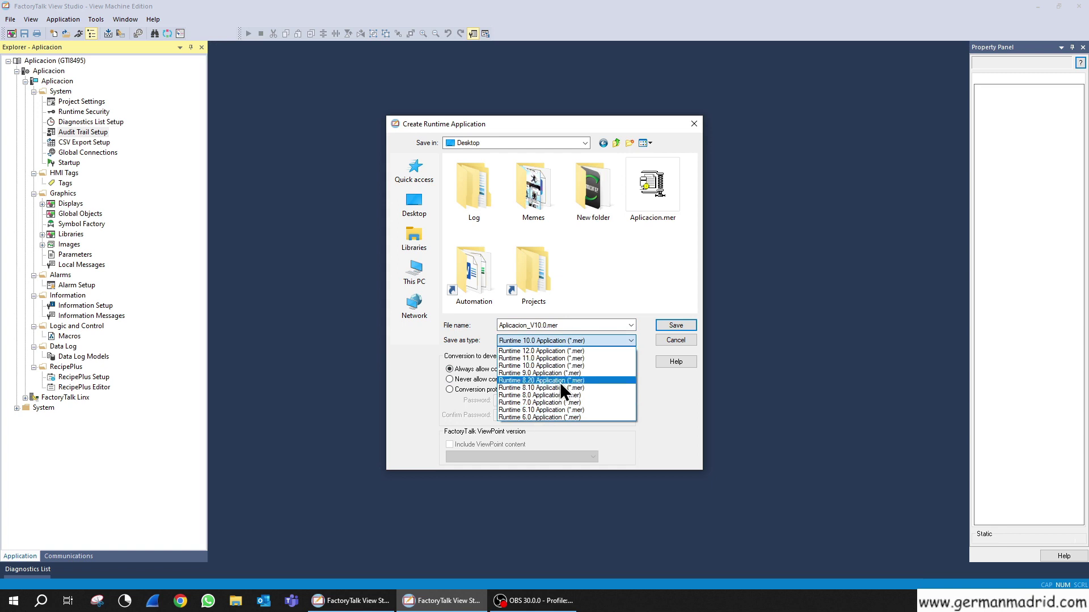
left_click(559, 366)
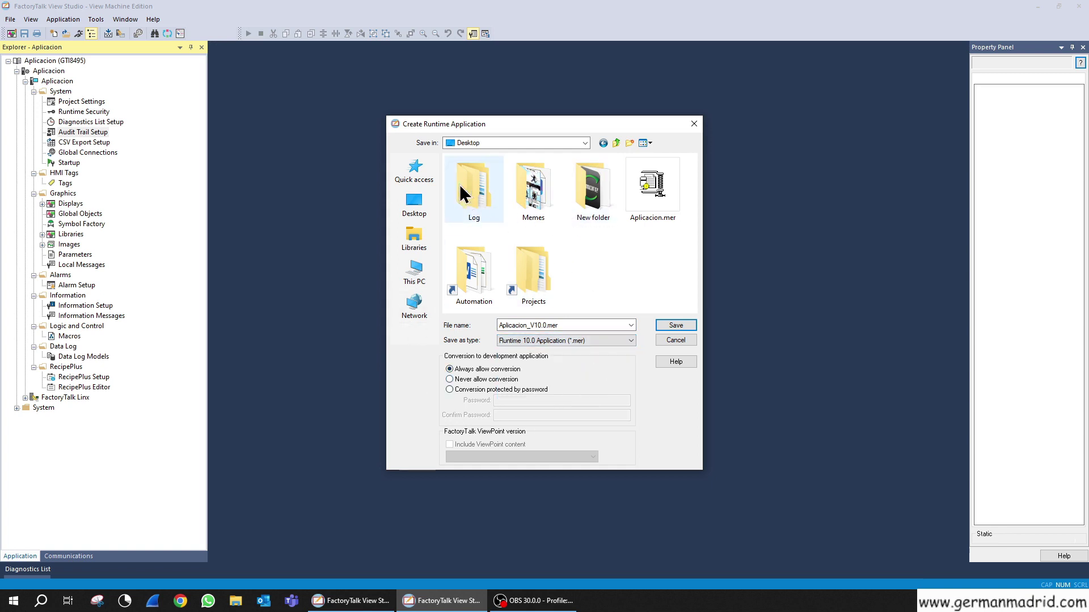
left_click(676, 329)
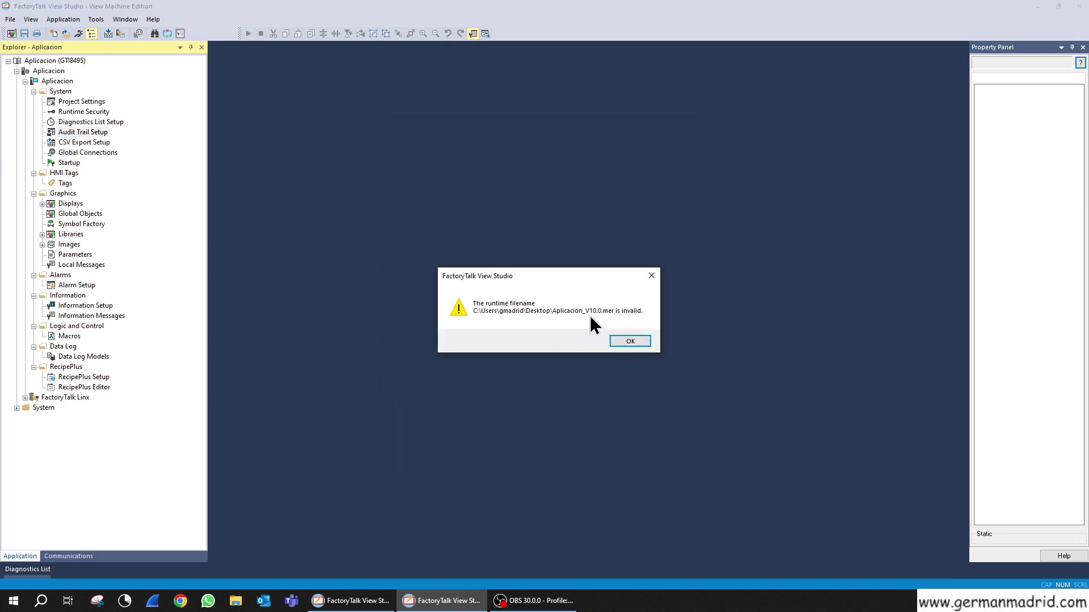
left_click(632, 342)
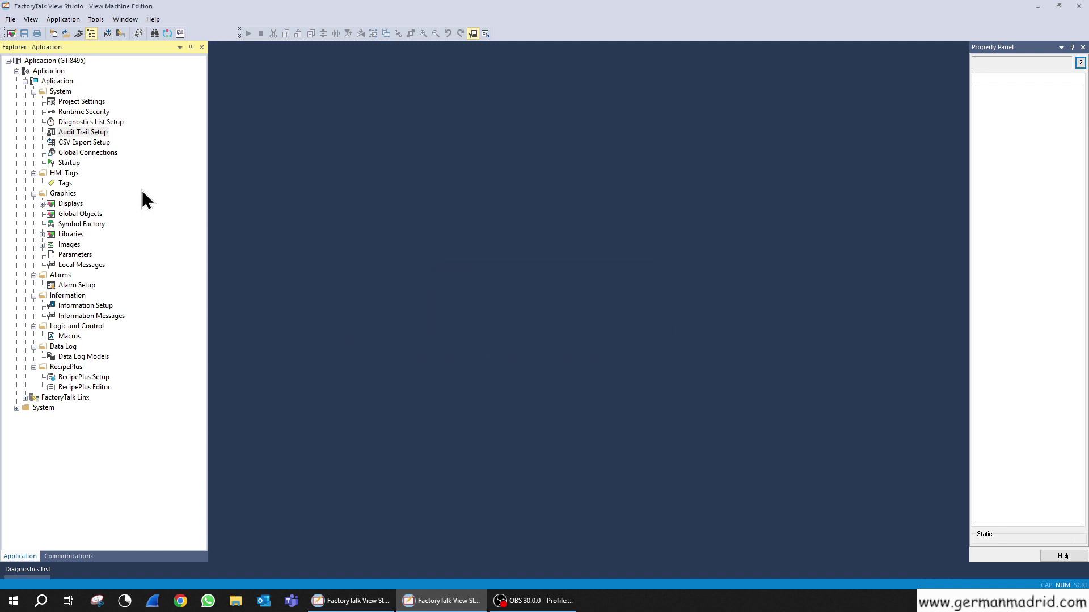
- Create a Runtime 10.0 application file named Aplicacion_V10_0.mer on the Desktop, with conversion always allowed
left_click(80, 113)
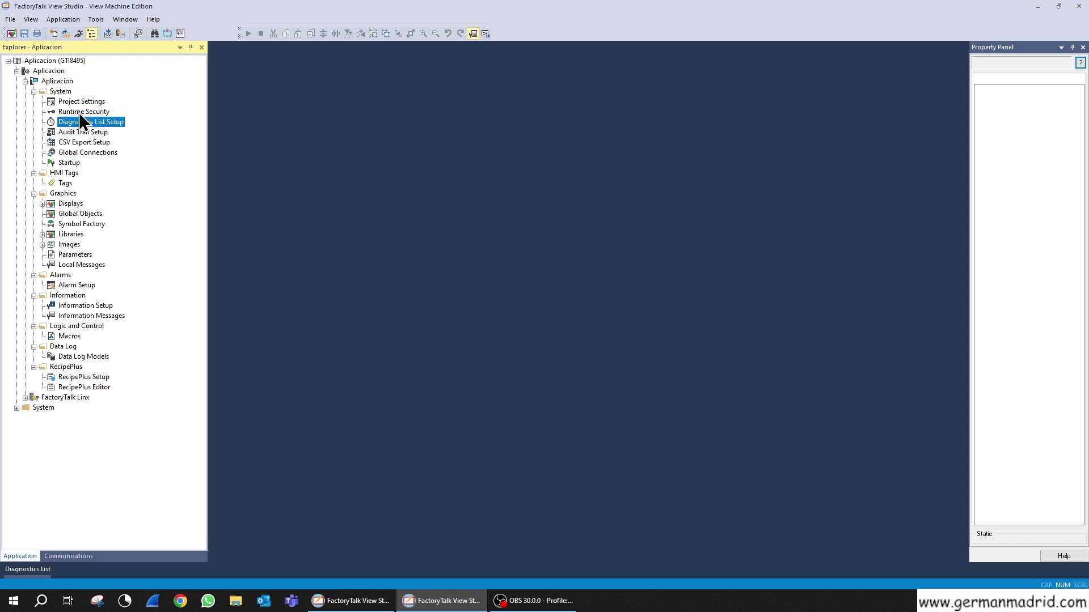
left_click(58, 19)
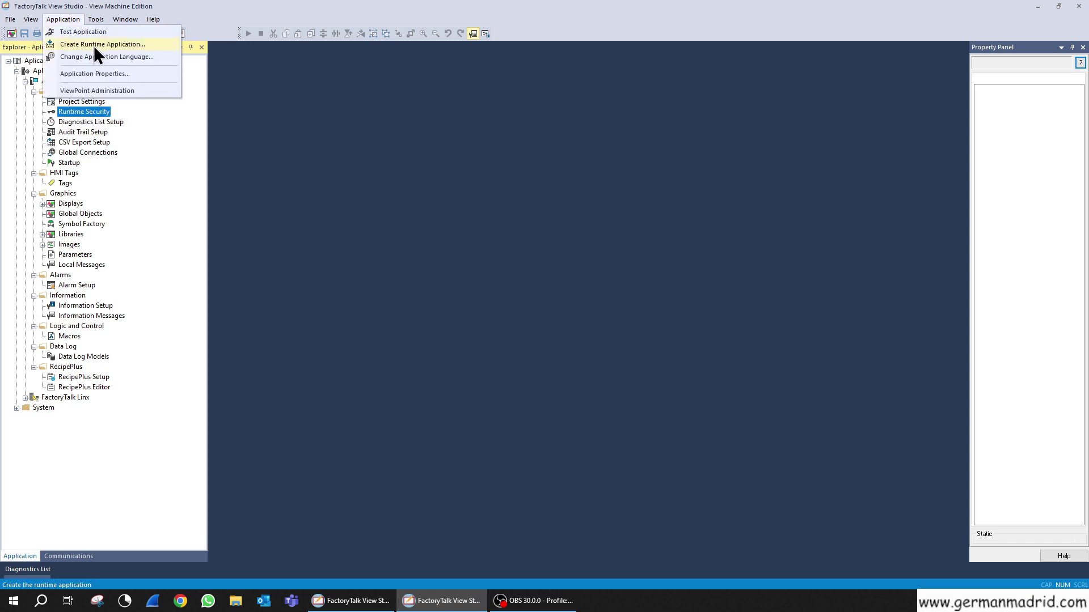
left_click(94, 45)
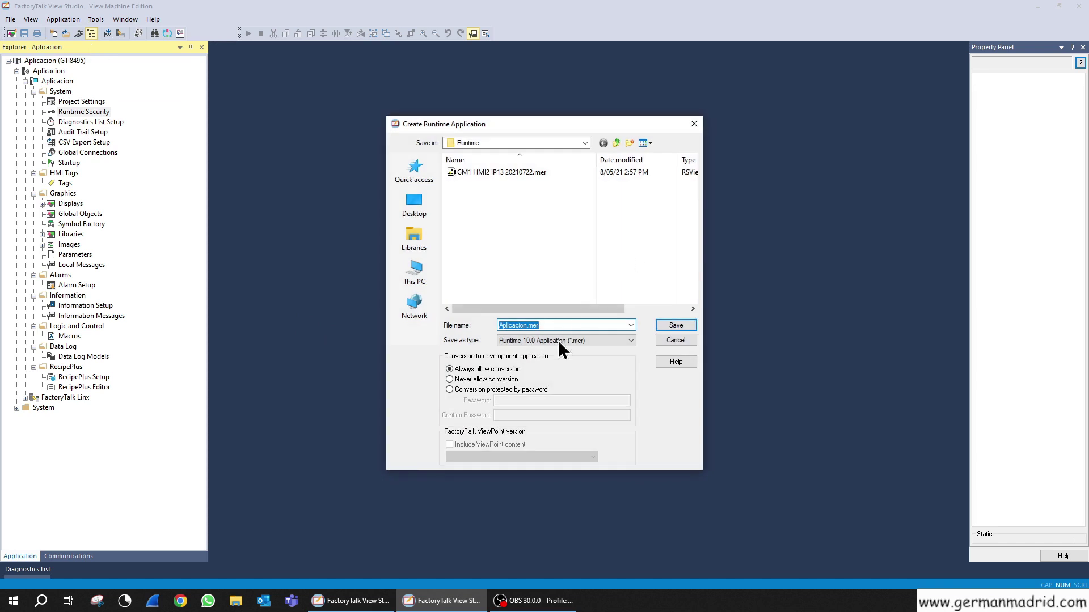
left_click(523, 325)
type("V")
key("BackSpace")
key("BackSpace")
type("_V10")
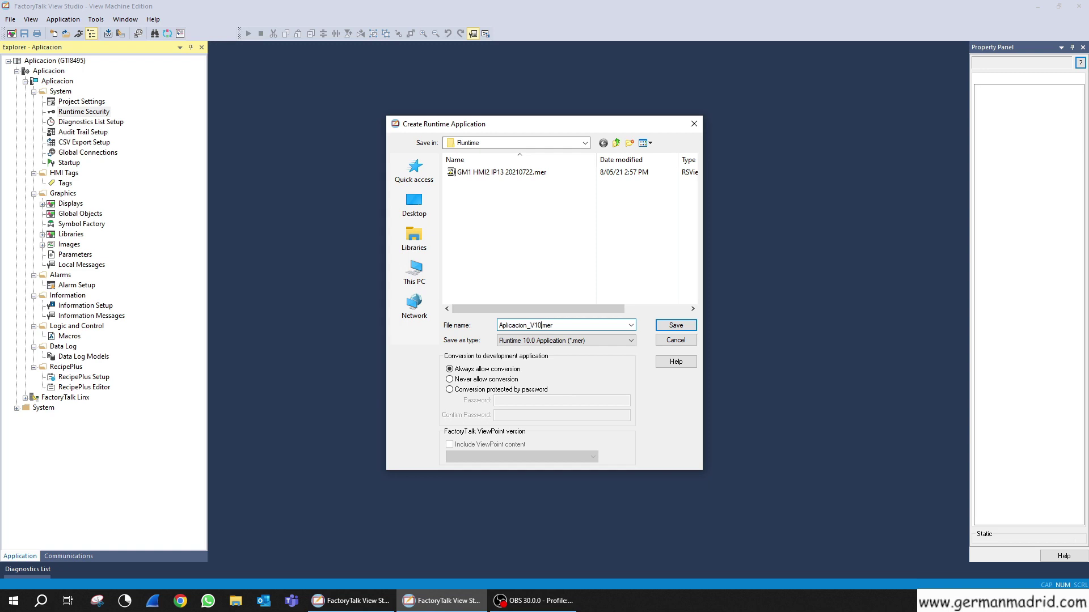
type("_0")
left_click(413, 206)
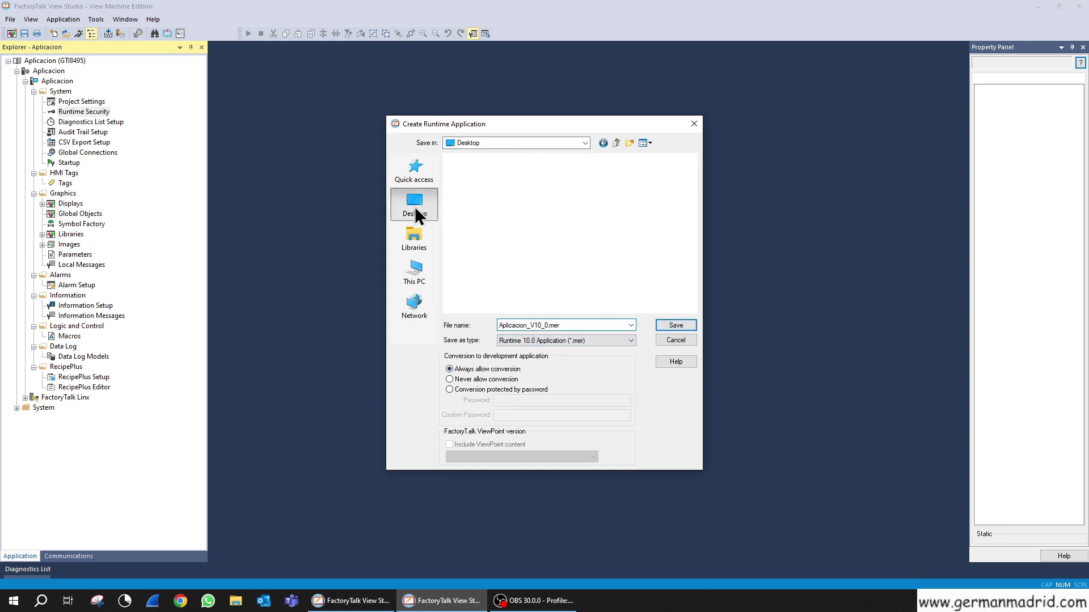
left_click(676, 325)
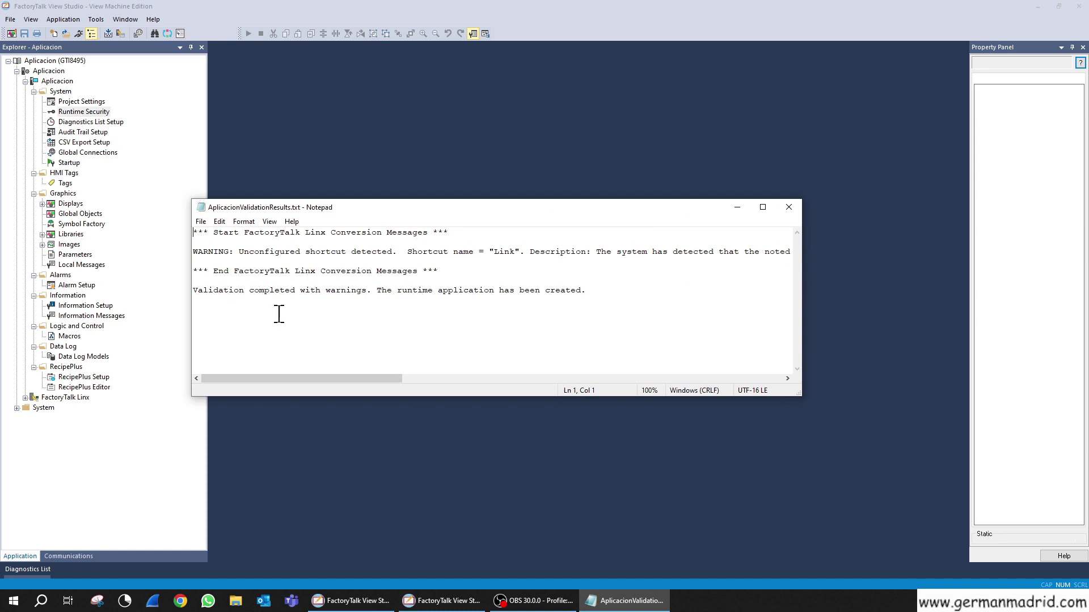
- Review the conversion messages and the shortcut warning in the validation results file, then close it
left_click_drag(212, 234, 357, 271)
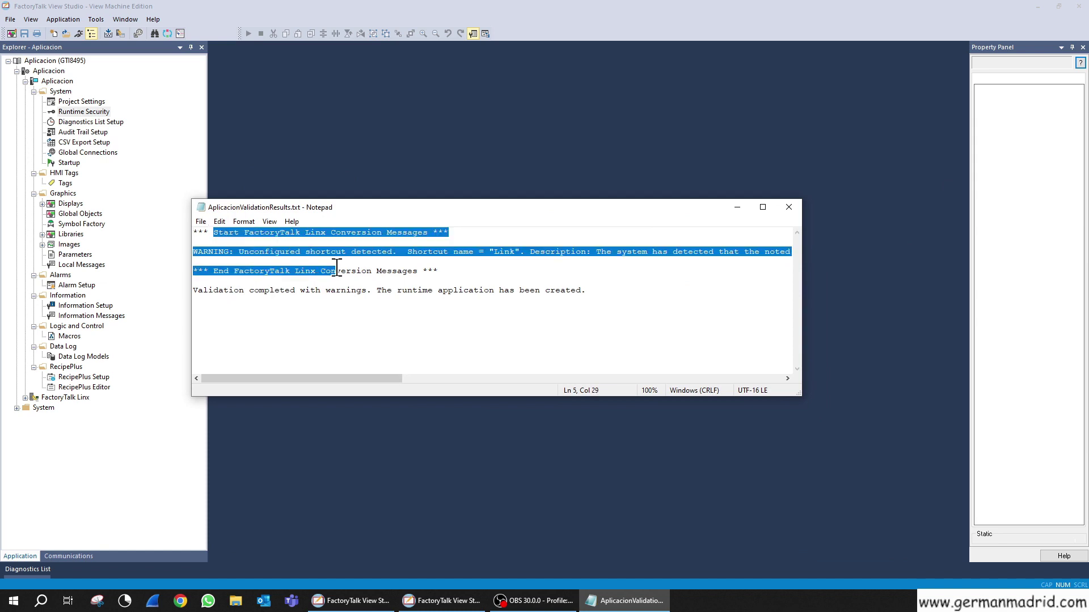
left_click(528, 281)
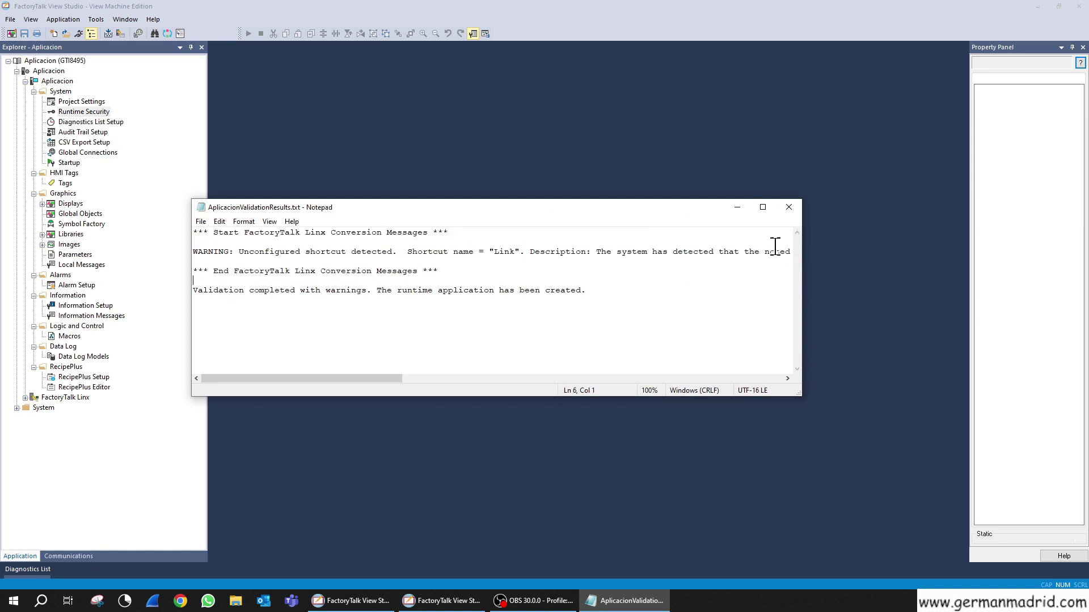
double_click(497, 253)
left_click_drag(802, 266, 1037, 266)
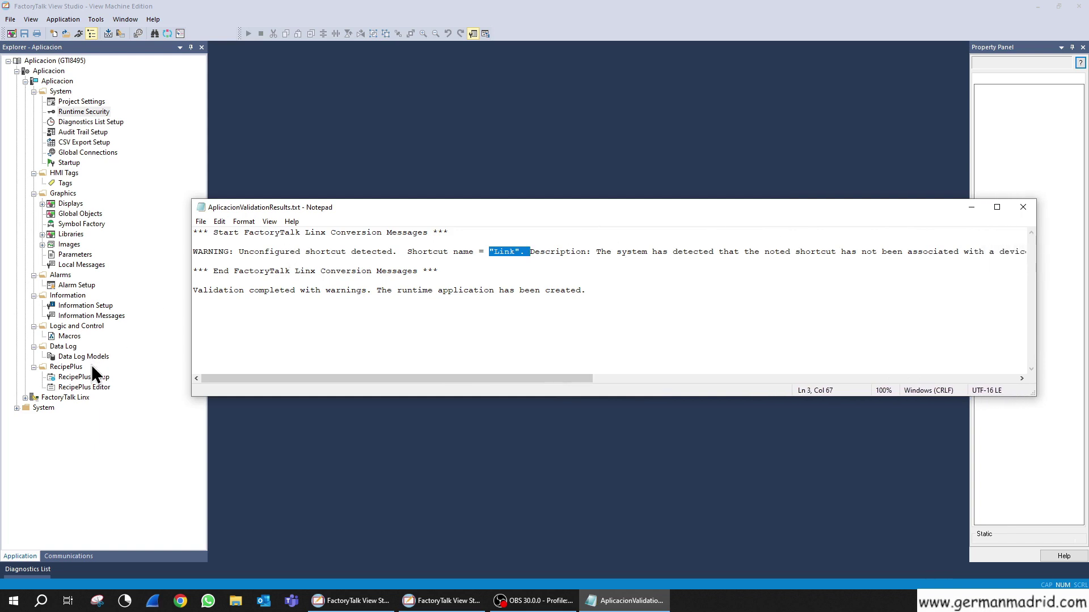
left_click(1023, 207)
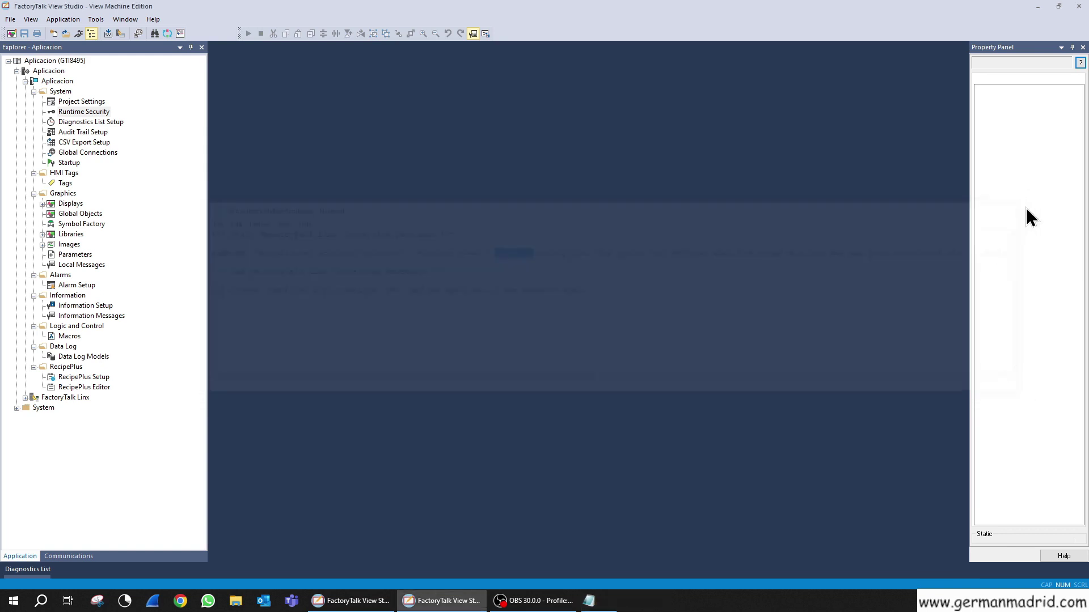
left_click(72, 205)
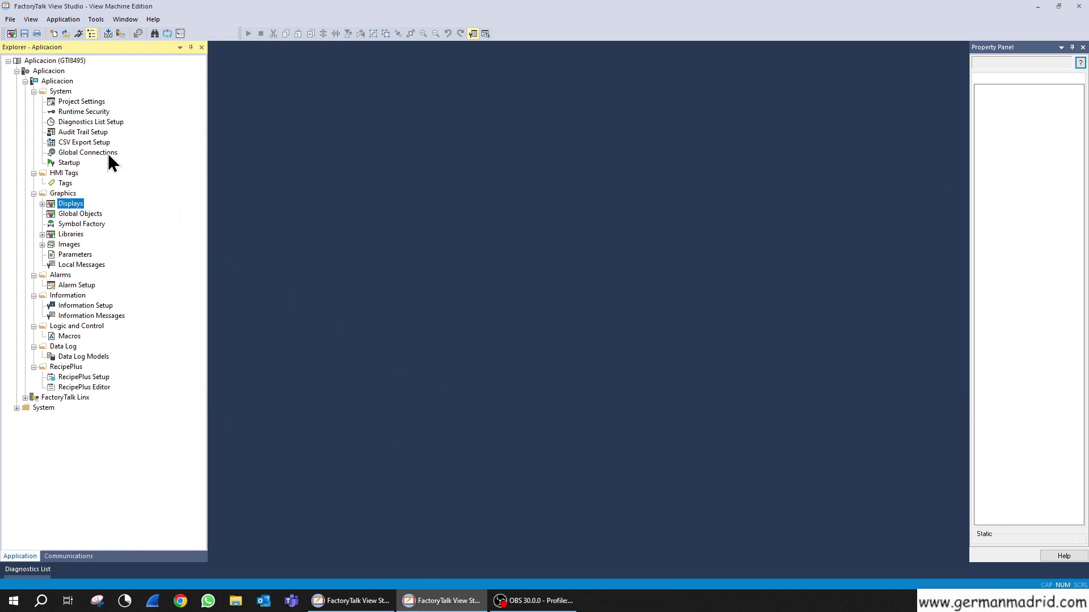
left_click(92, 141)
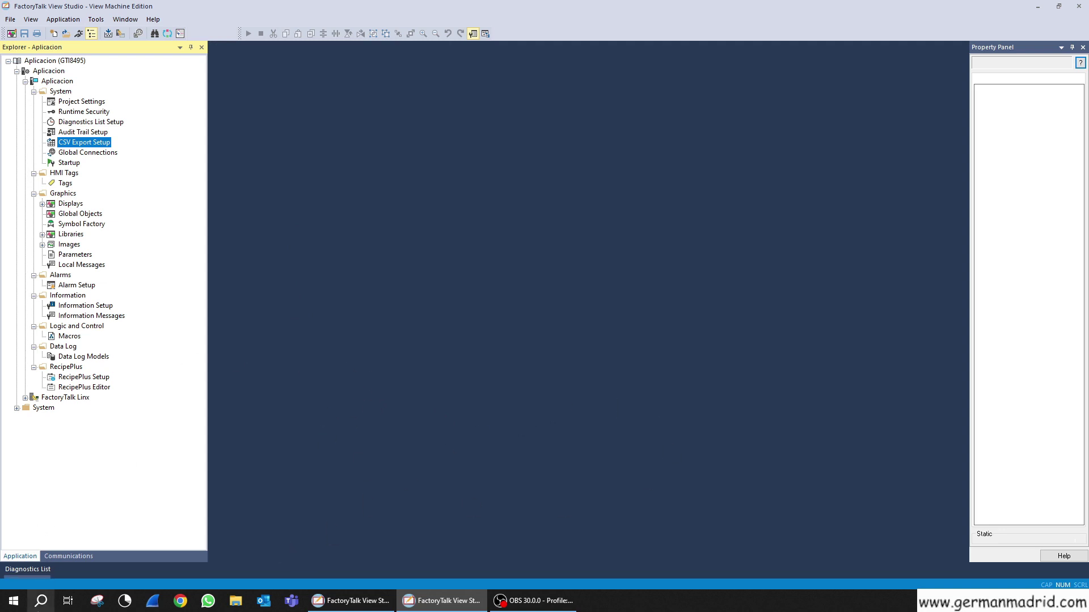
- Search Windows for "app" and open FactoryTalk View ME Application Manager
left_click(42, 604)
type("app")
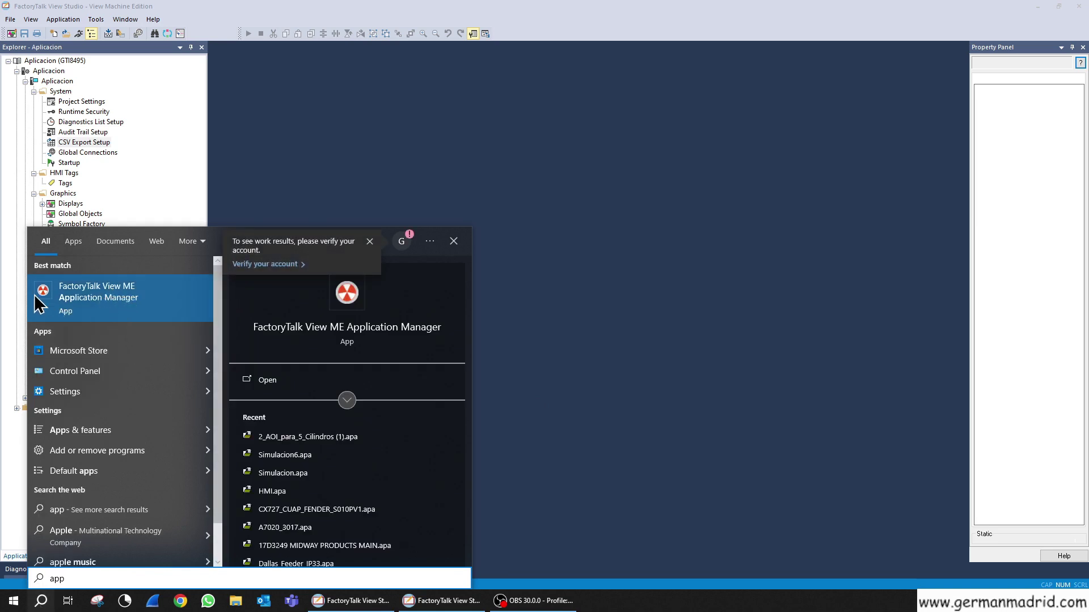
left_click(146, 309)
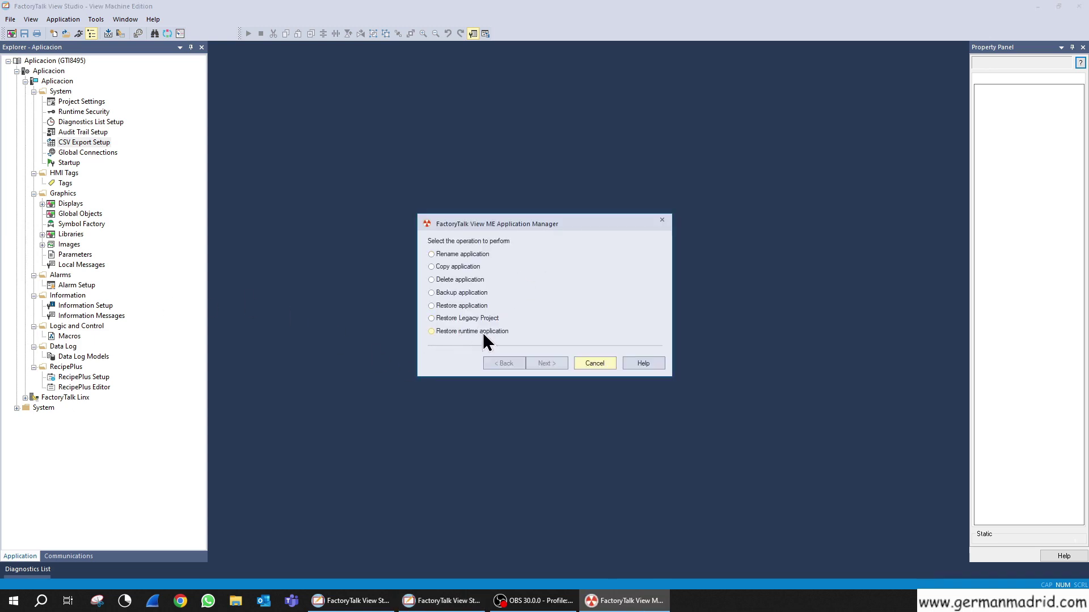
- Start restoring a runtime application and select Aplicacion.mer from the Desktop as the file to restore
left_click(432, 334)
left_click(547, 364)
left_click(652, 256)
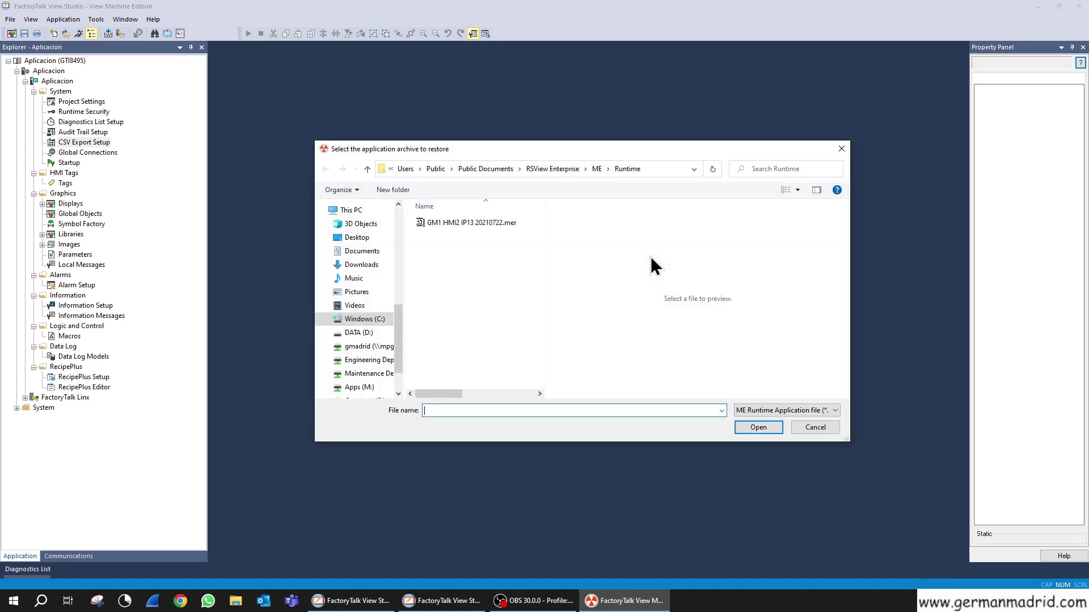
left_click(357, 238)
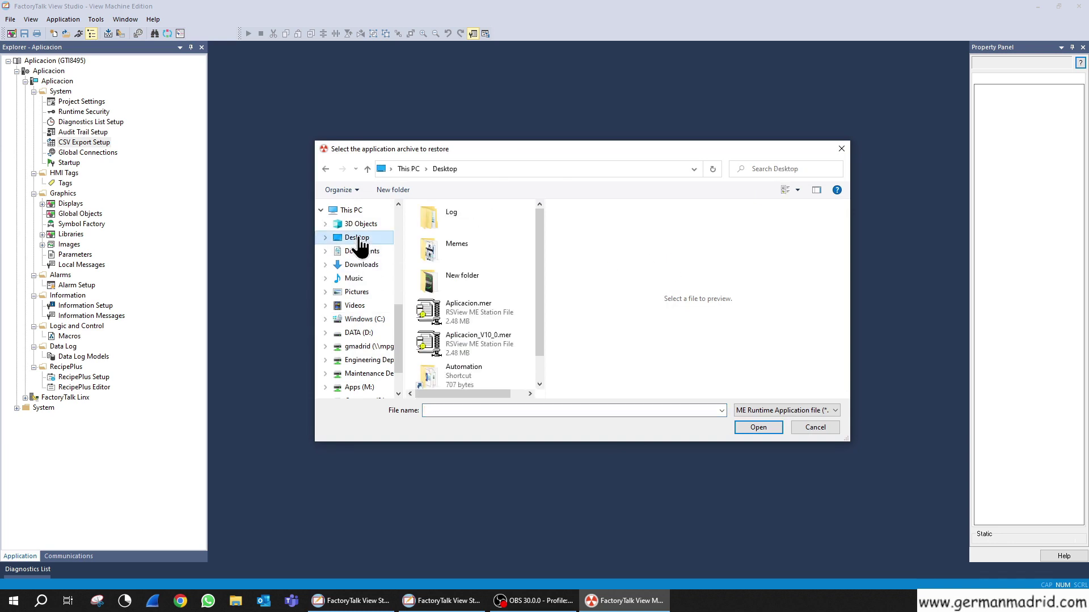
left_click(457, 316)
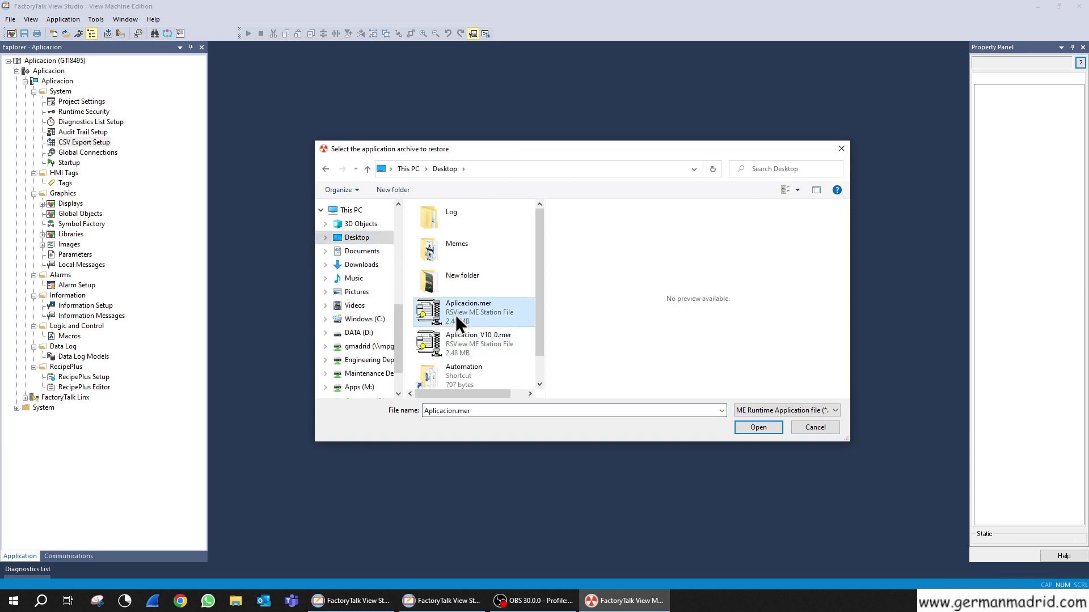
left_click(446, 347)
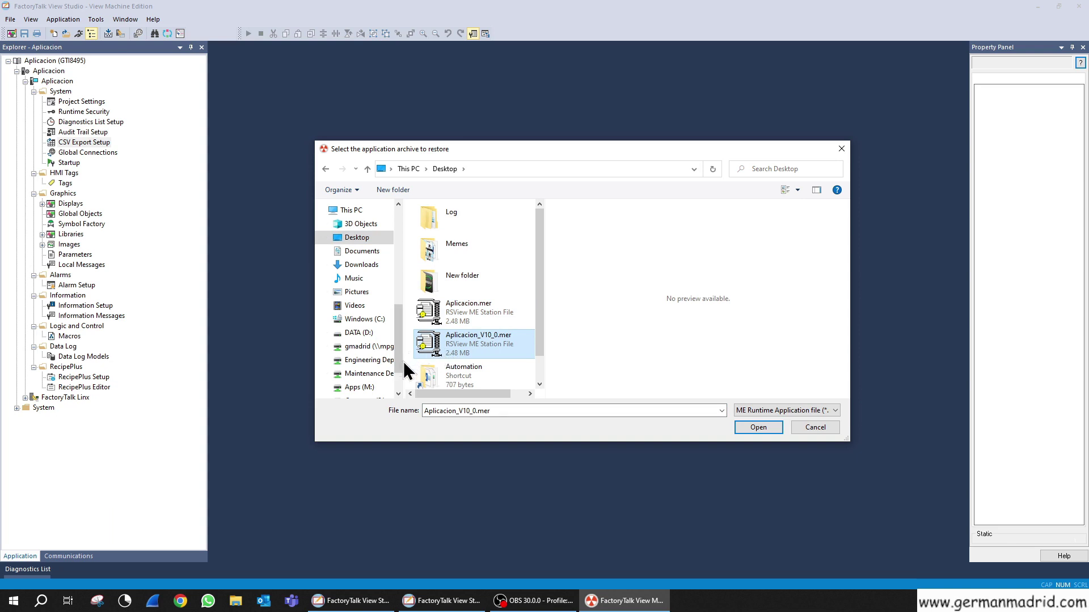
left_click(446, 315)
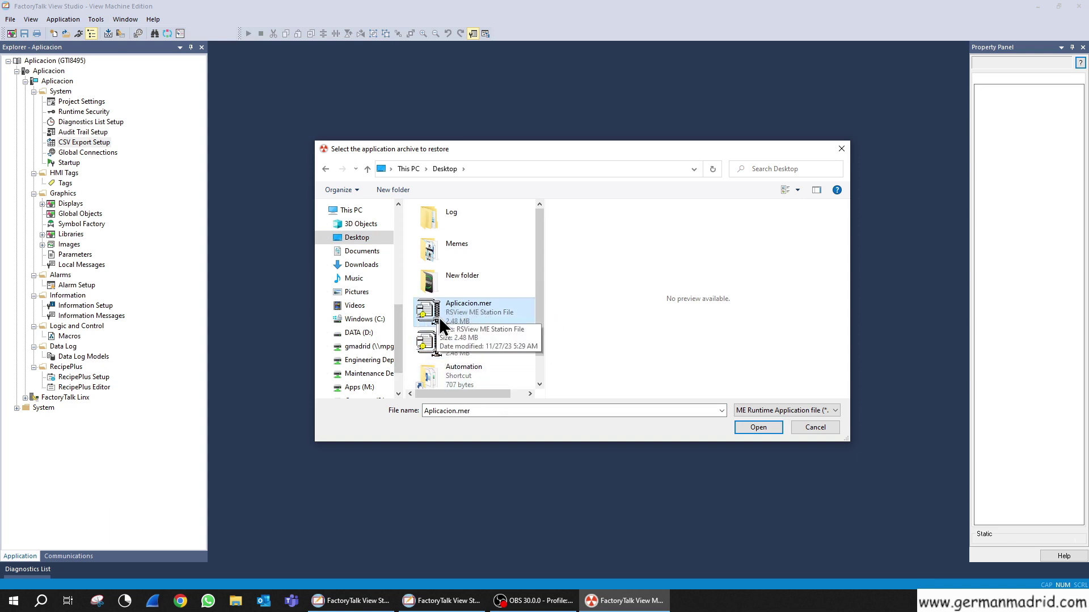
left_click(758, 427)
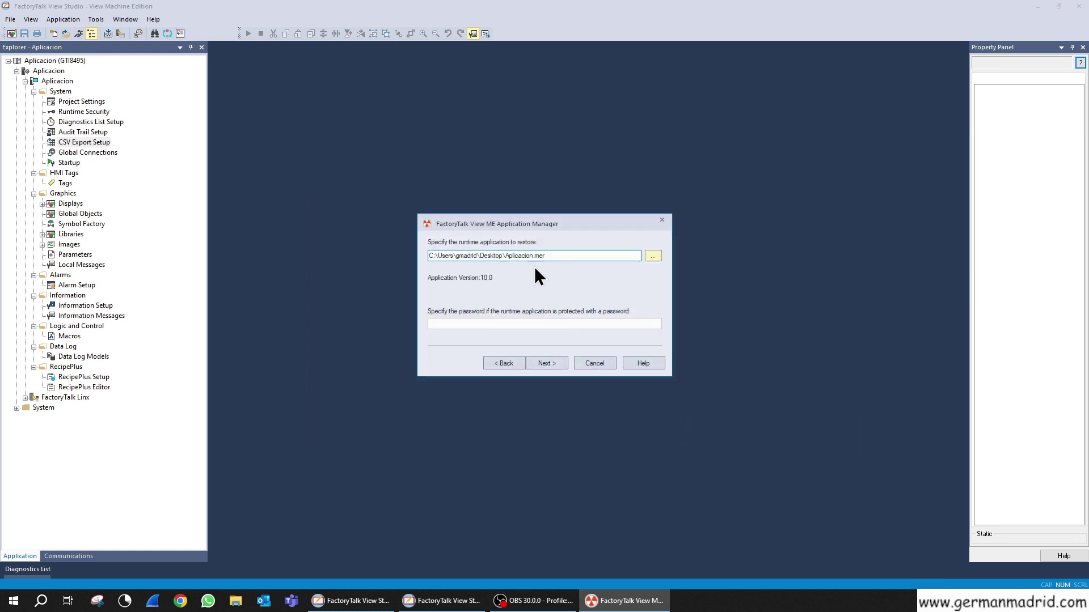
- Try to continue without a password, dismiss the message, and enter the runtime application's password to proceed
left_click(550, 366)
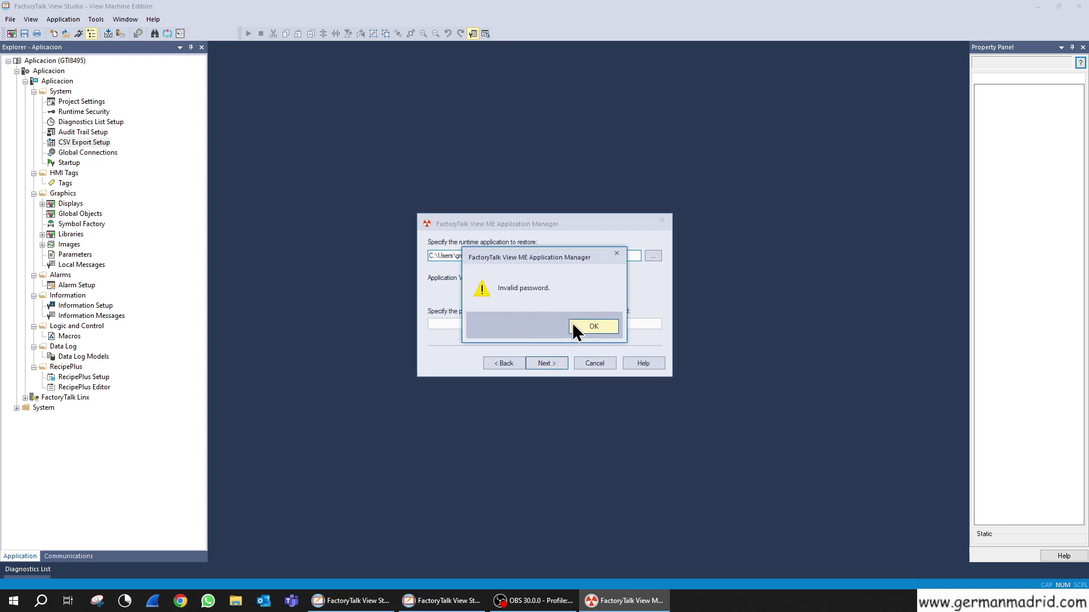
left_click(601, 329)
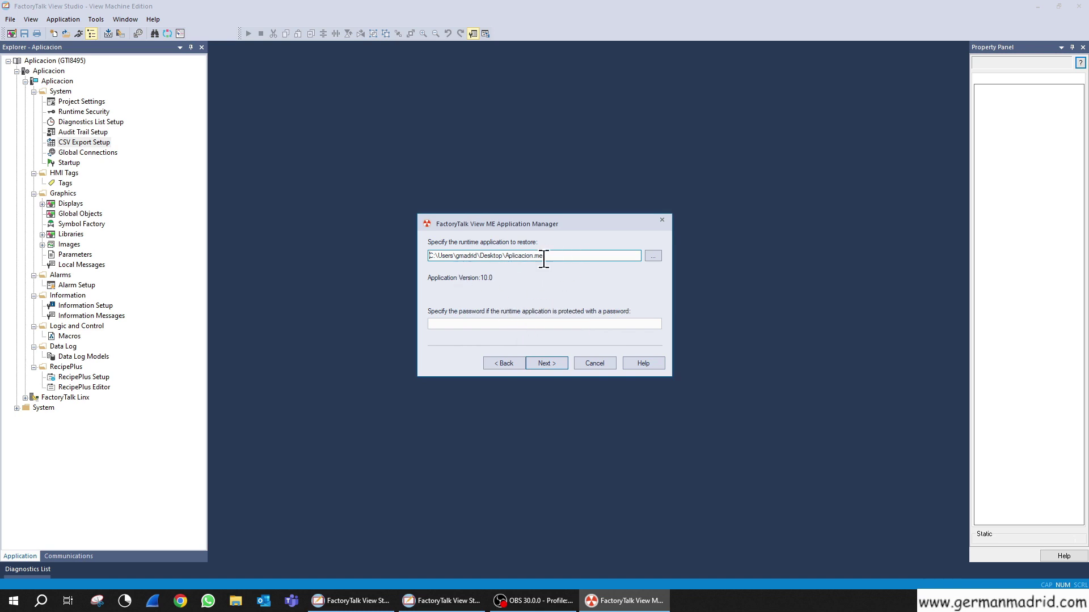
left_click(483, 325)
type("*****")
key("Return")
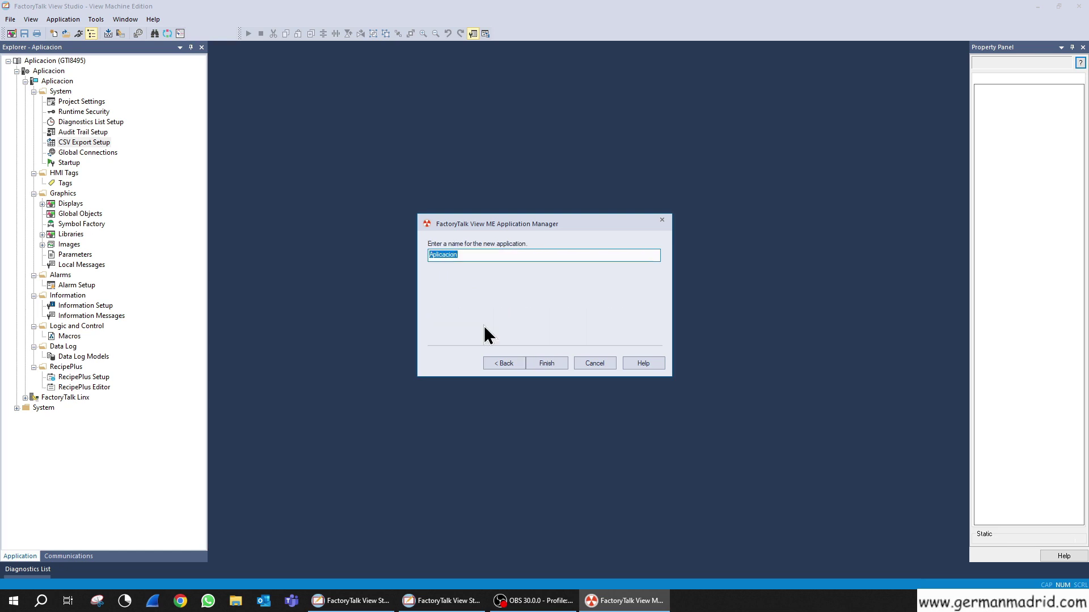
- Restore the application under the name Aplicacion_Restaurada and close the Application Manager
left_click(487, 254)
type("_Restaurada")
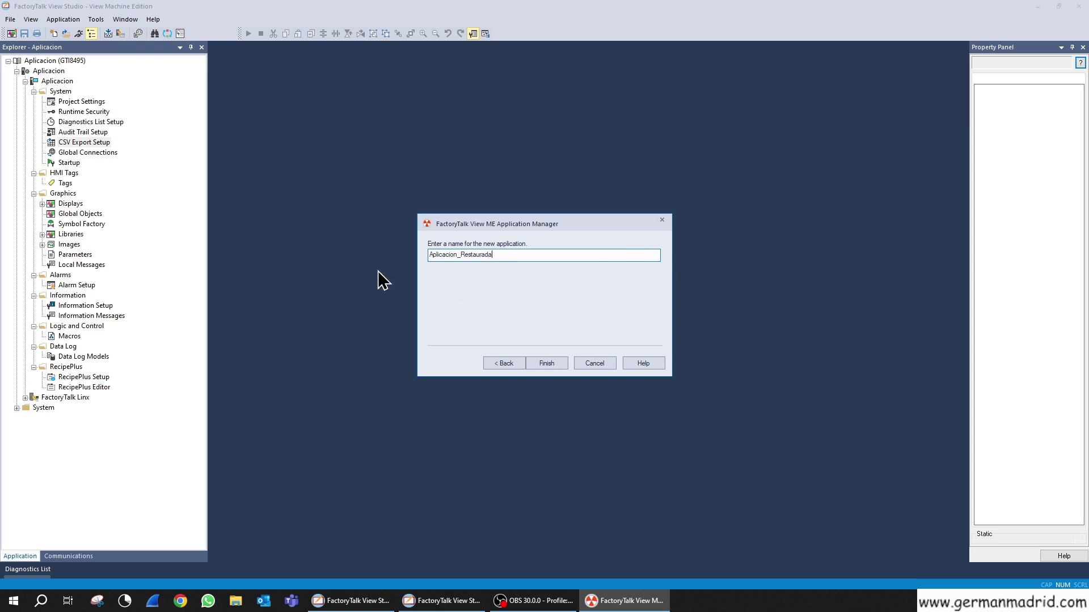
left_click(546, 363)
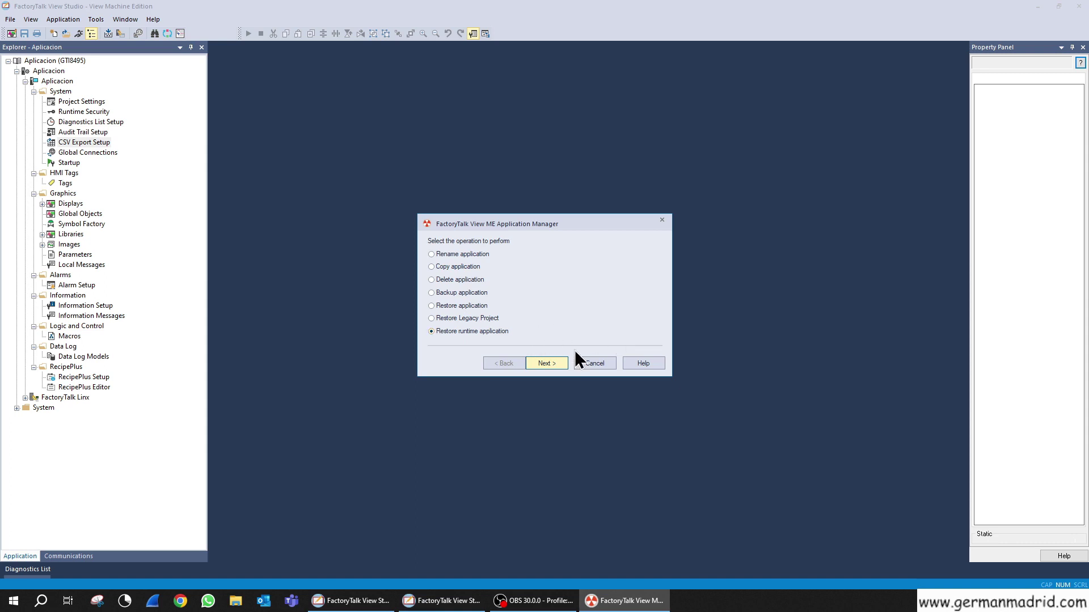
left_click(594, 363)
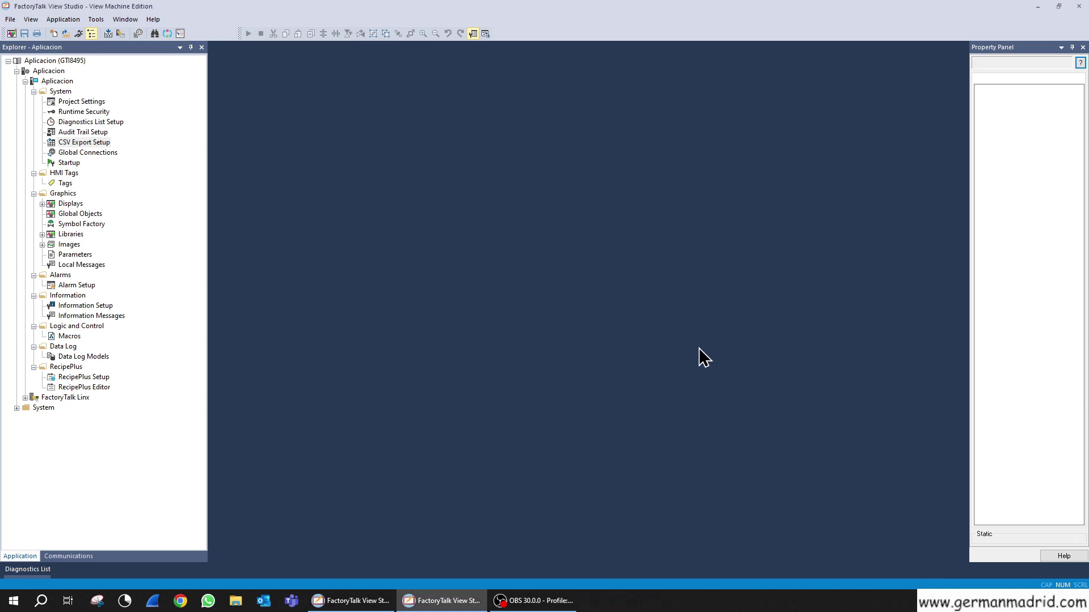
- Close the current application and open the existing Aplicacion_Restaurada, accepting its conversion to version 12.00.00
left_click(67, 33)
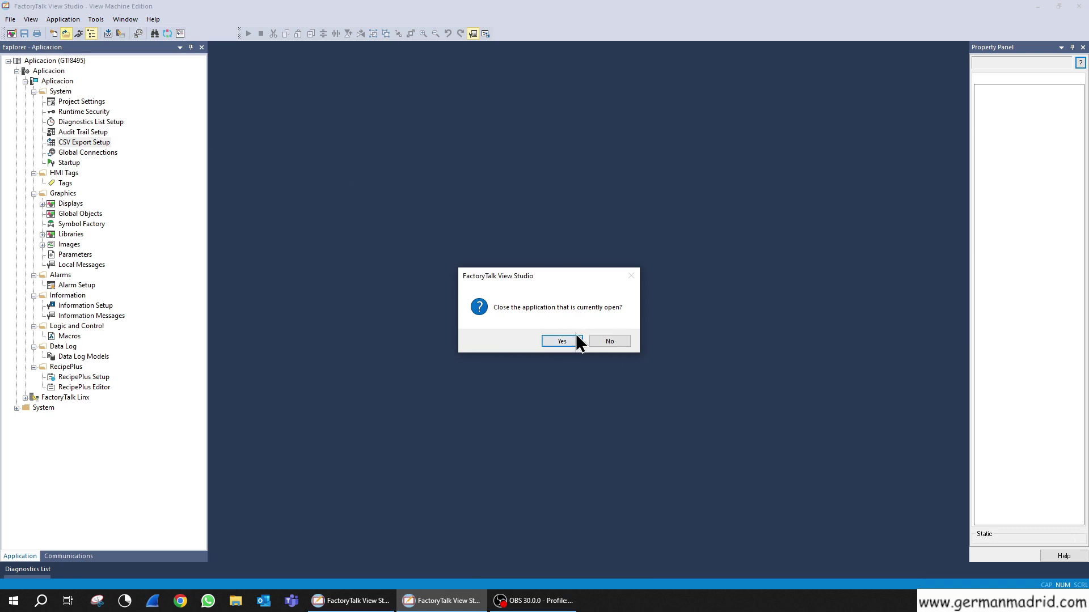
left_click(565, 341)
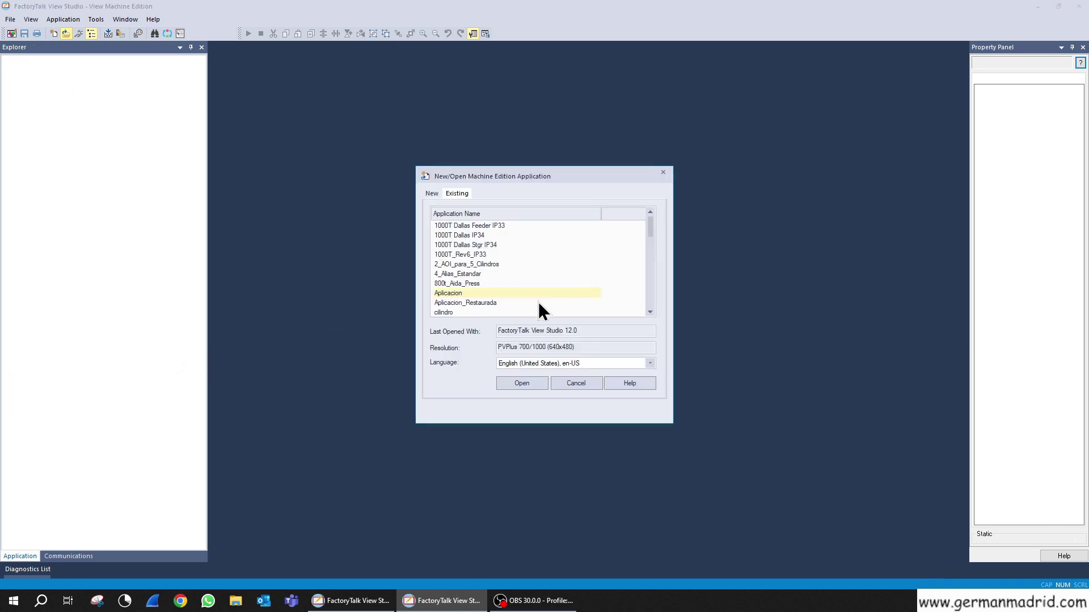
left_click(478, 303)
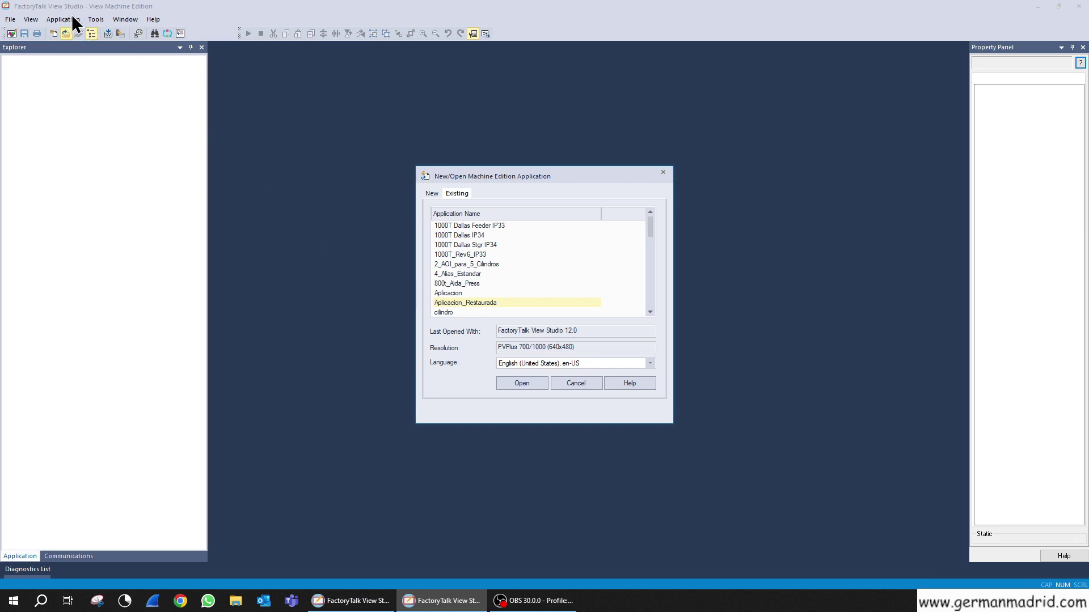
left_click(540, 388)
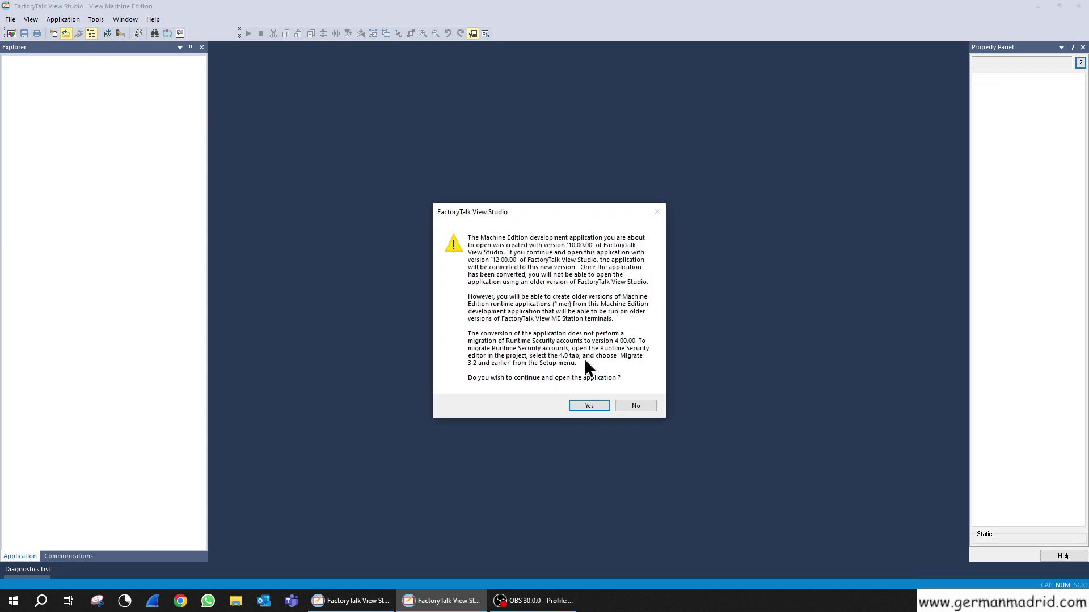
left_click(593, 411)
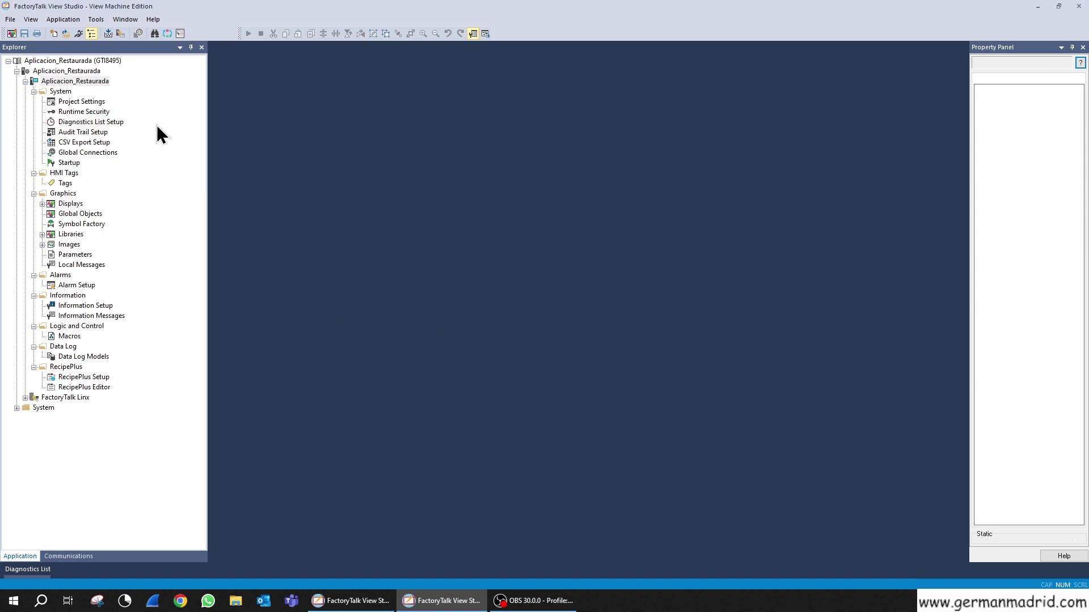
left_click(96, 123)
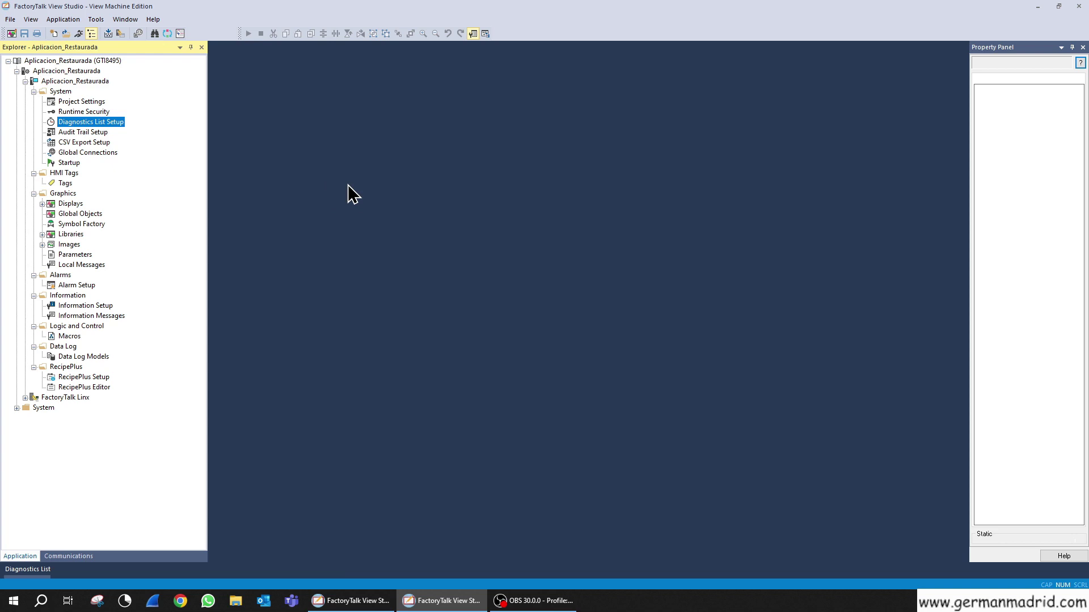
left_click(86, 153)
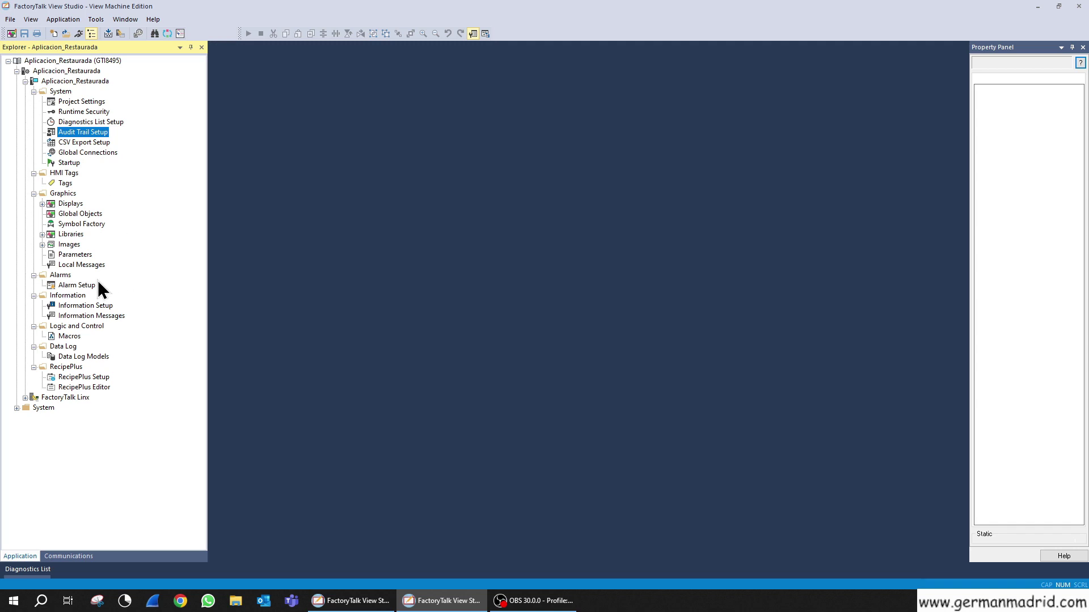
left_click(70, 152)
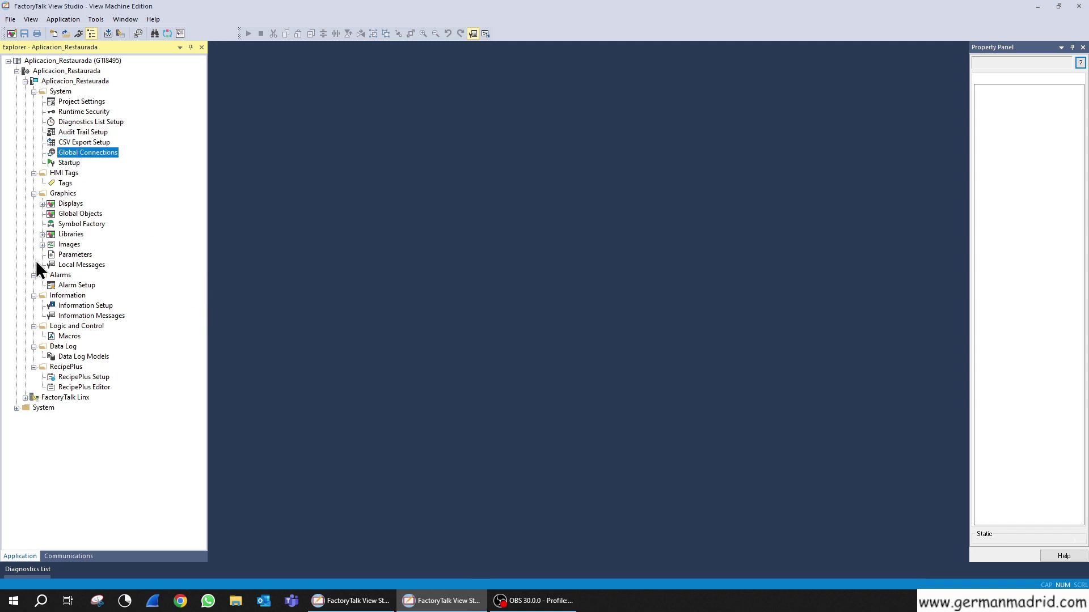
left_click(74, 205)
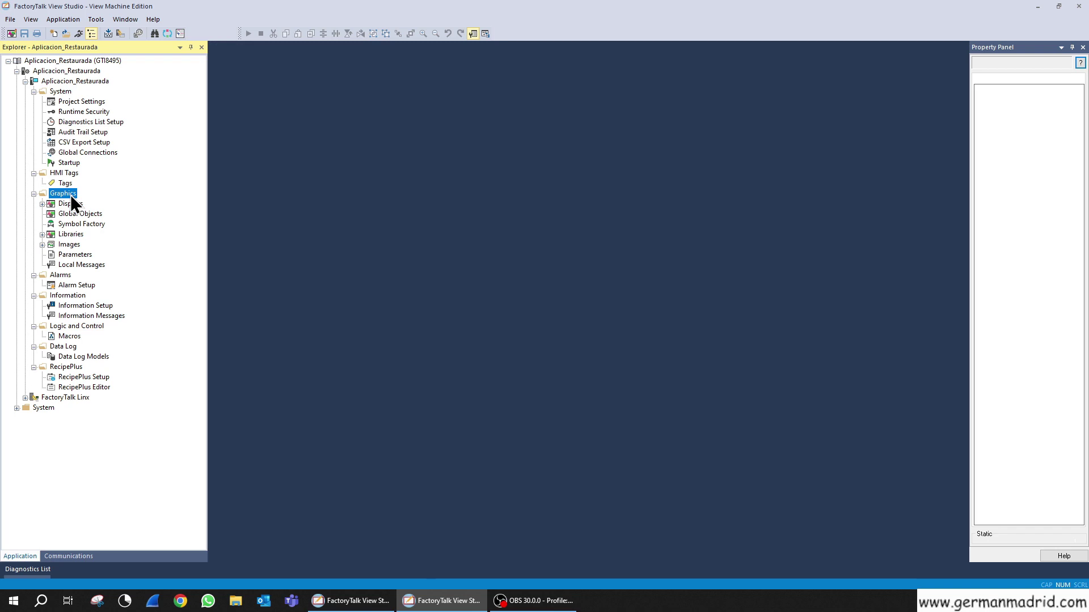
left_click(69, 162)
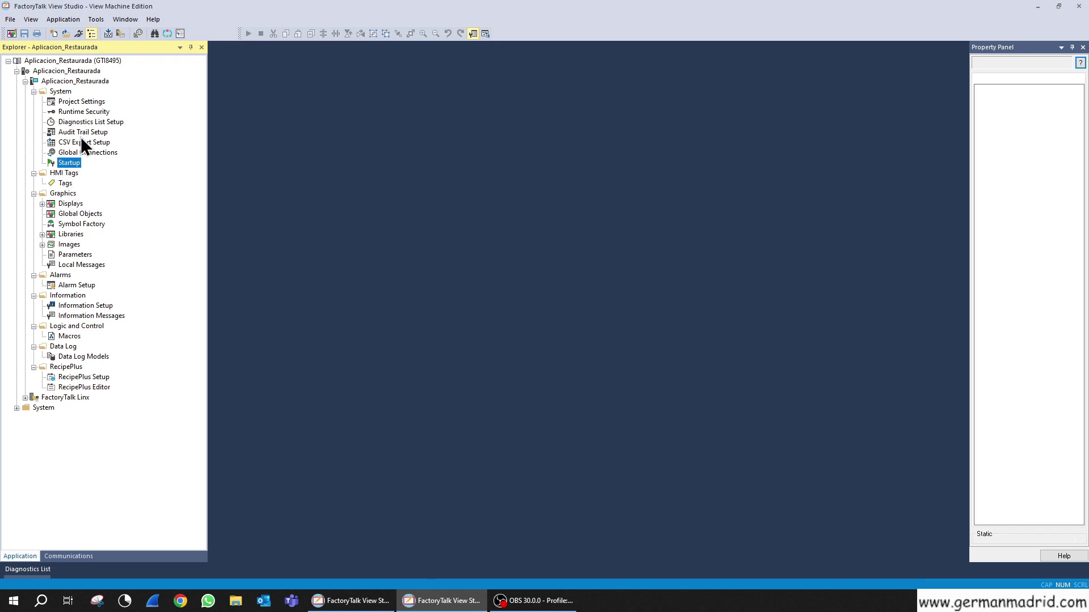
left_click(95, 63)
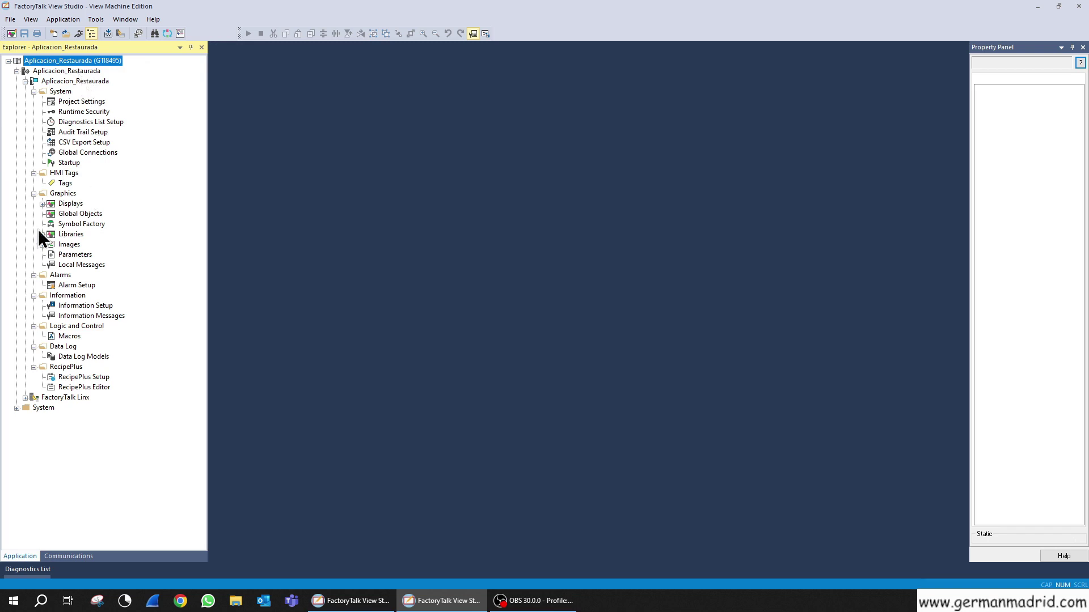
- Open the MAIN display of Aplicacion_Restaurada, inspect its multistate indicator, and close the display
left_click(41, 204)
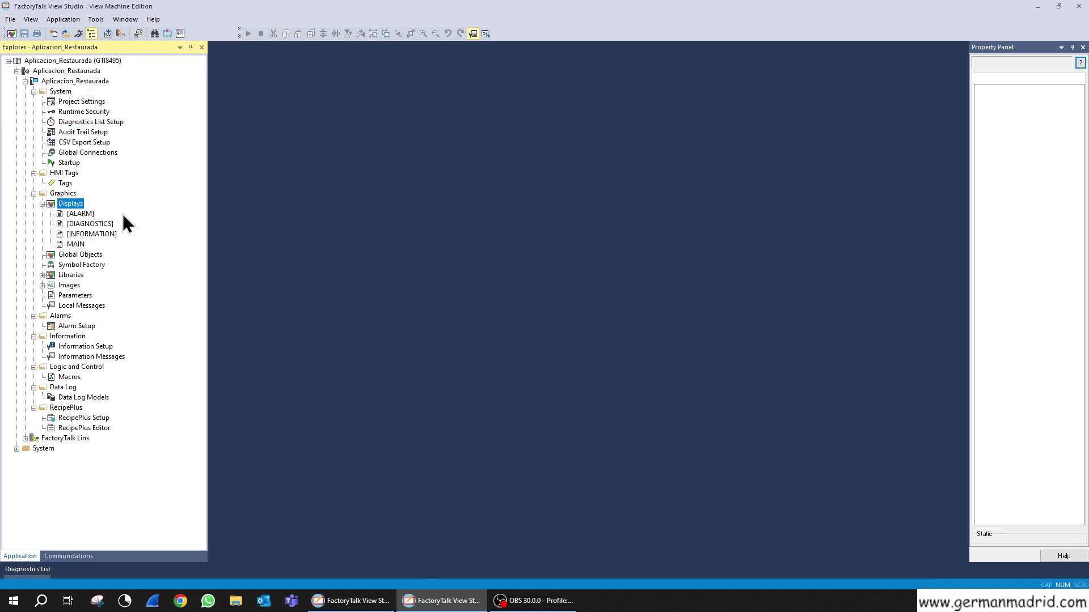
double_click(75, 245)
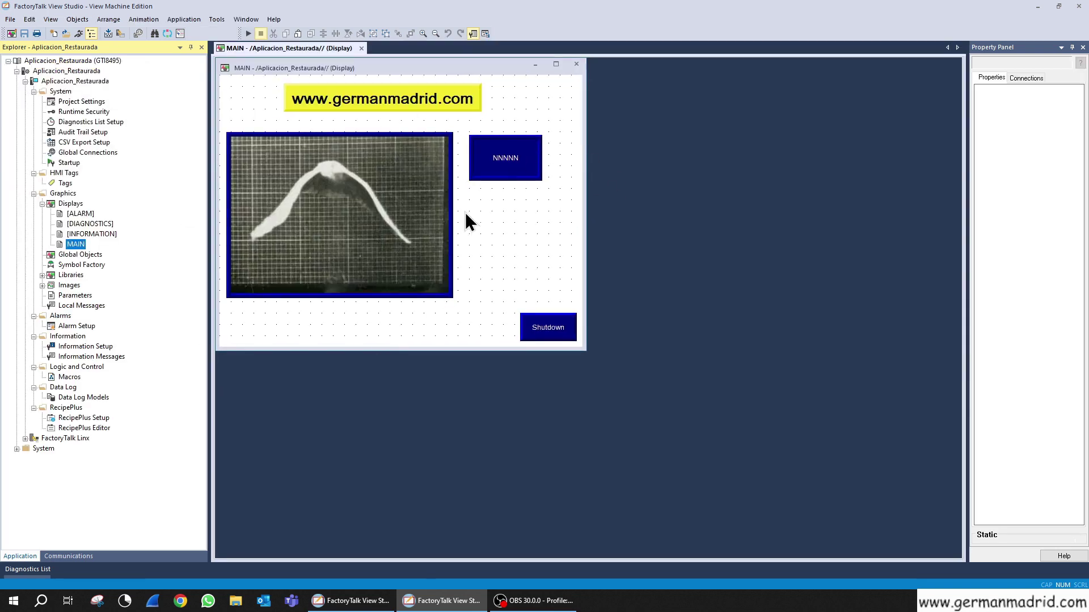
left_click(434, 202)
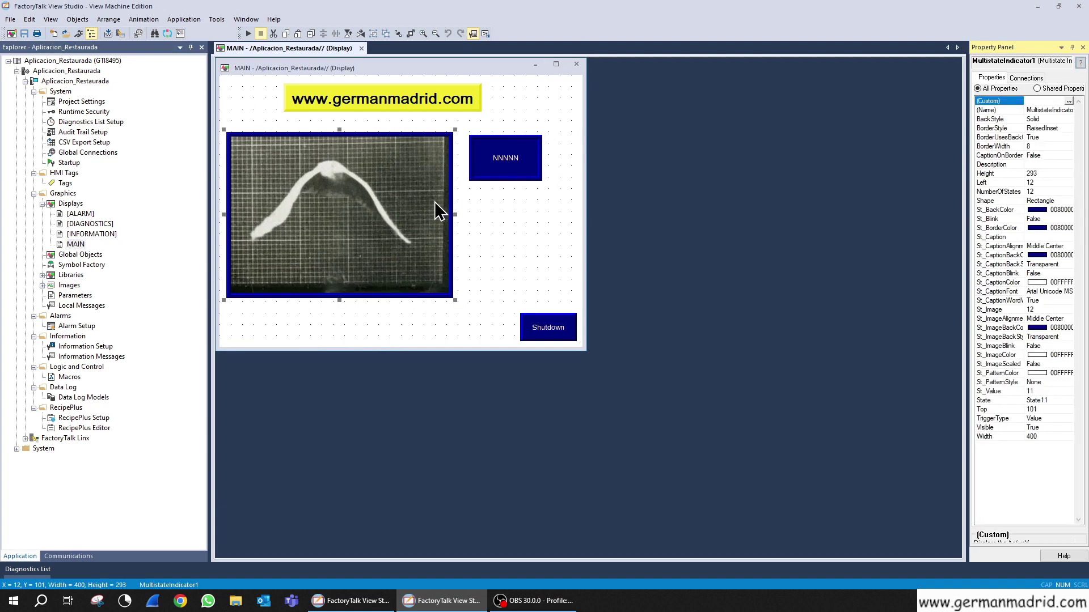
left_click(533, 220)
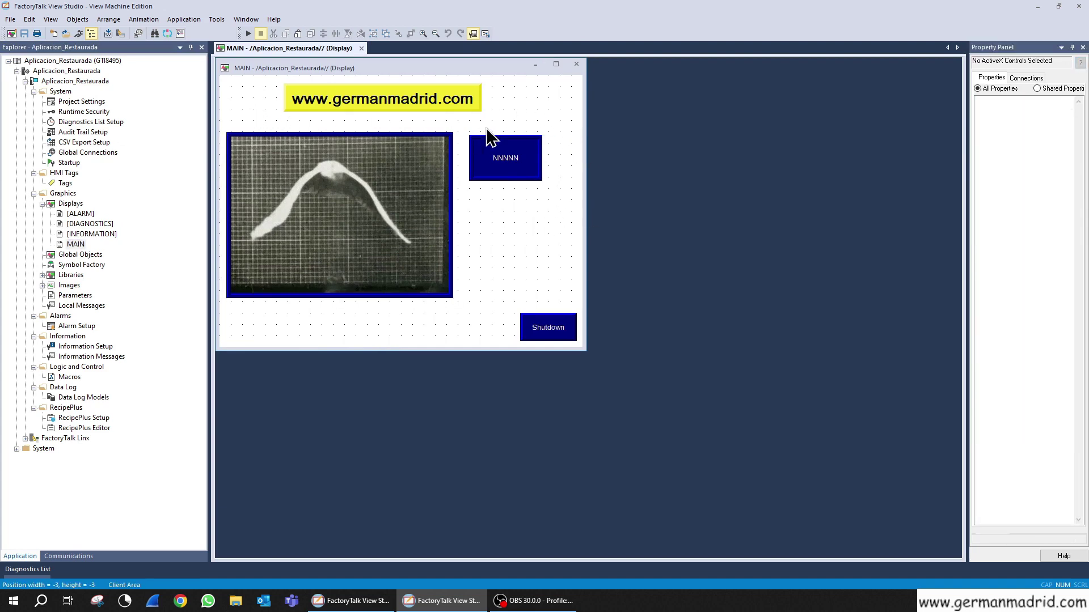
left_click(582, 69)
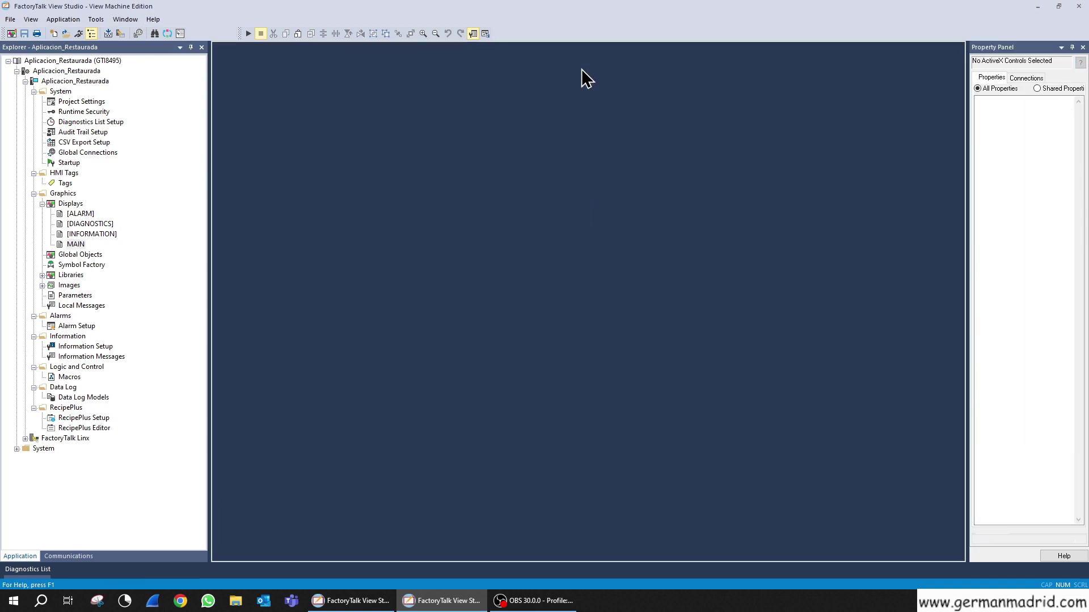
left_click(78, 207)
left_click(68, 191)
key("Up")
key("Up")
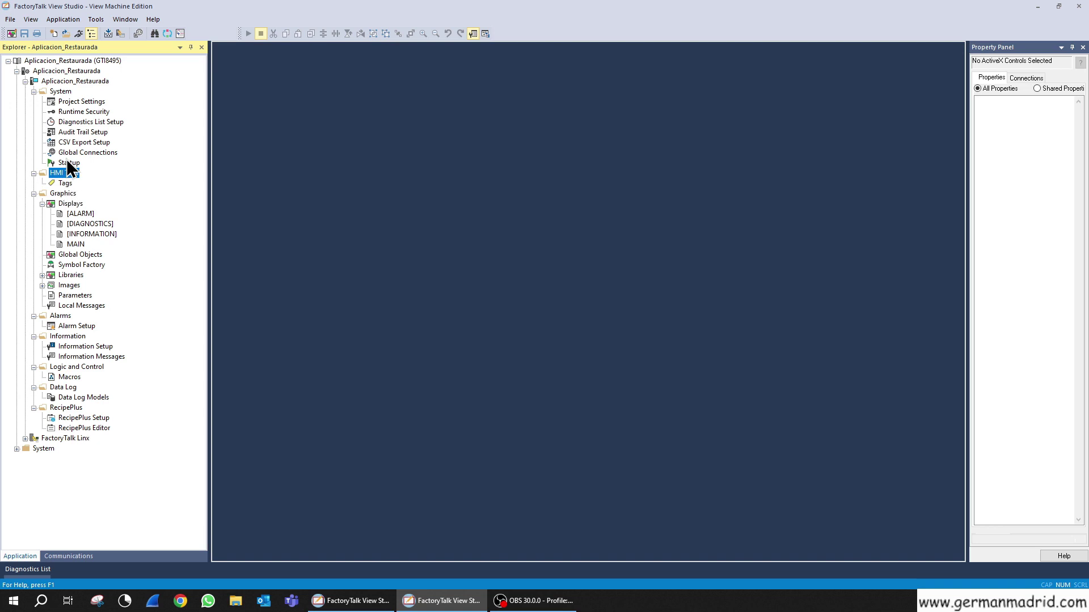
left_click(68, 163)
left_click(75, 150)
left_click(76, 142)
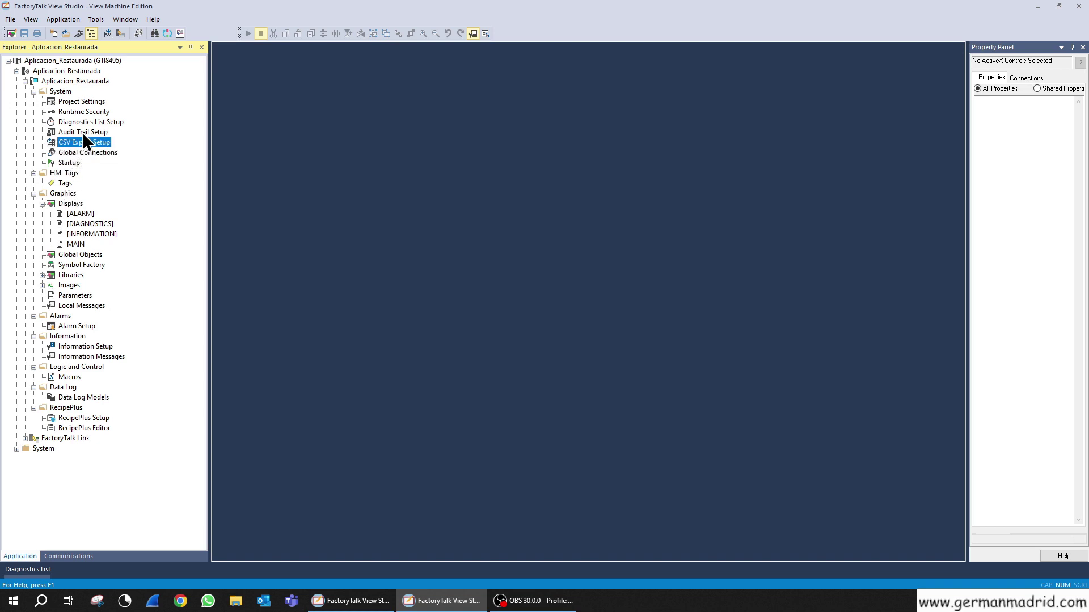
left_click(85, 123)
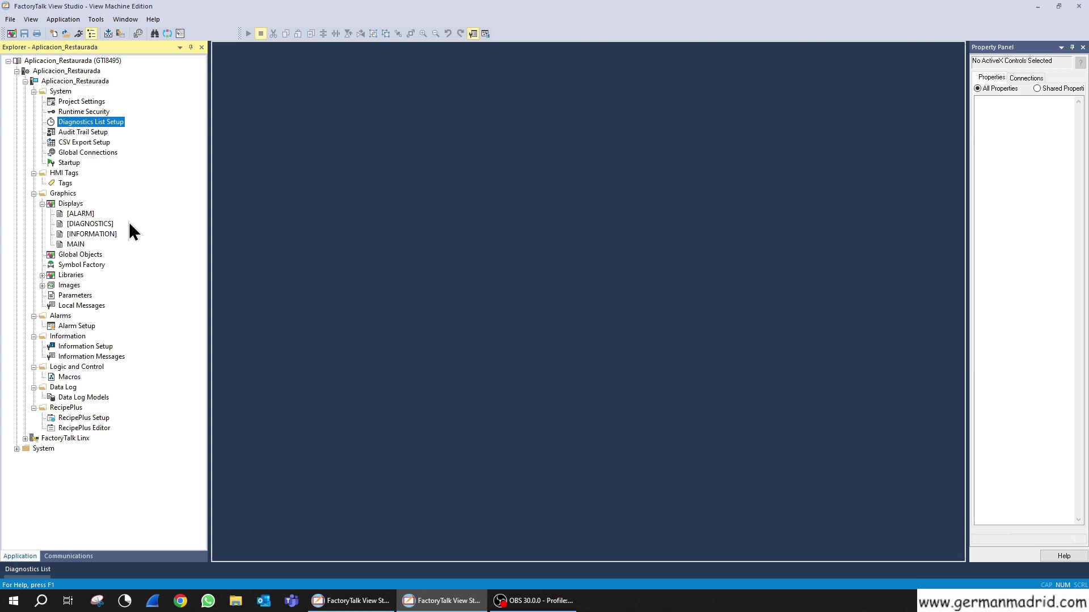